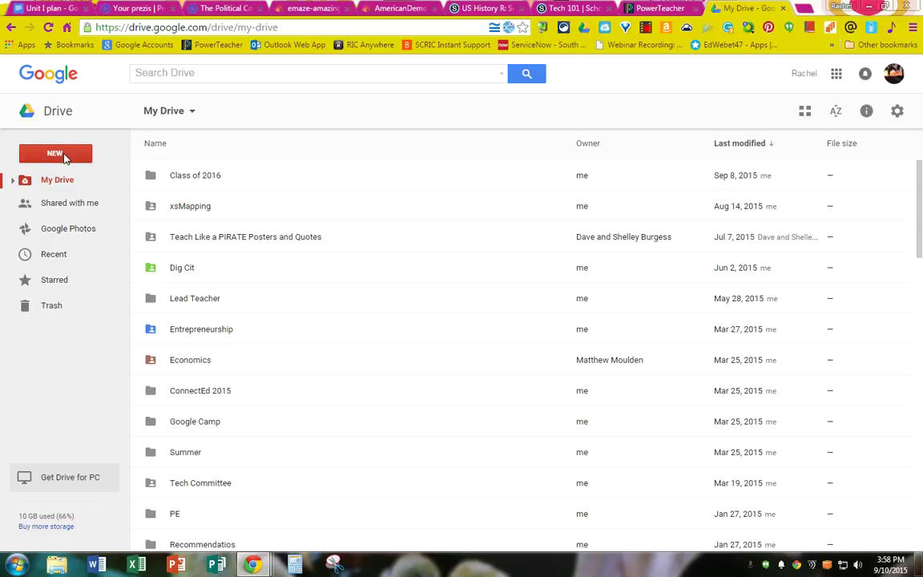
- Create a new folder named 'Excel Lessons' in My Drive
{"action": "left_click", "coordinate": [66, 156]}
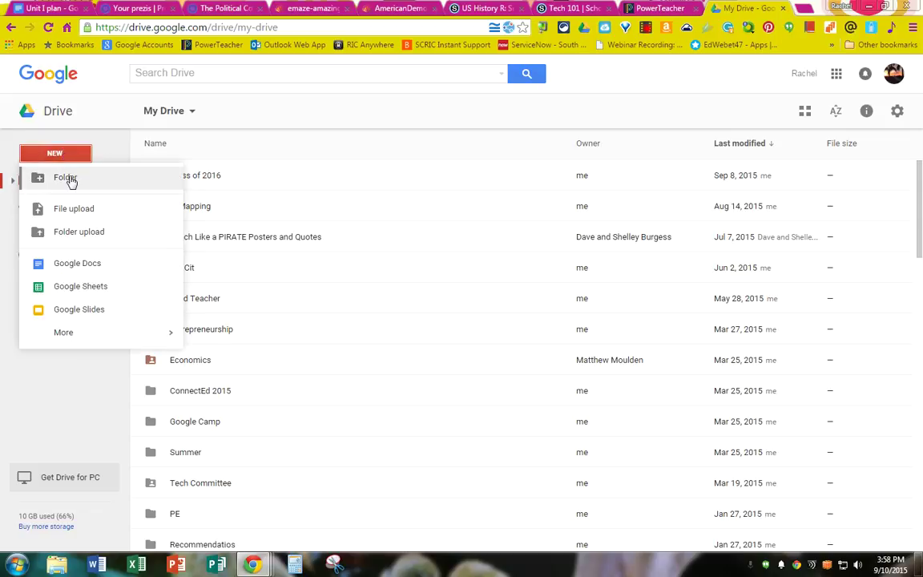
{"action": "left_click", "coordinate": [67, 178]}
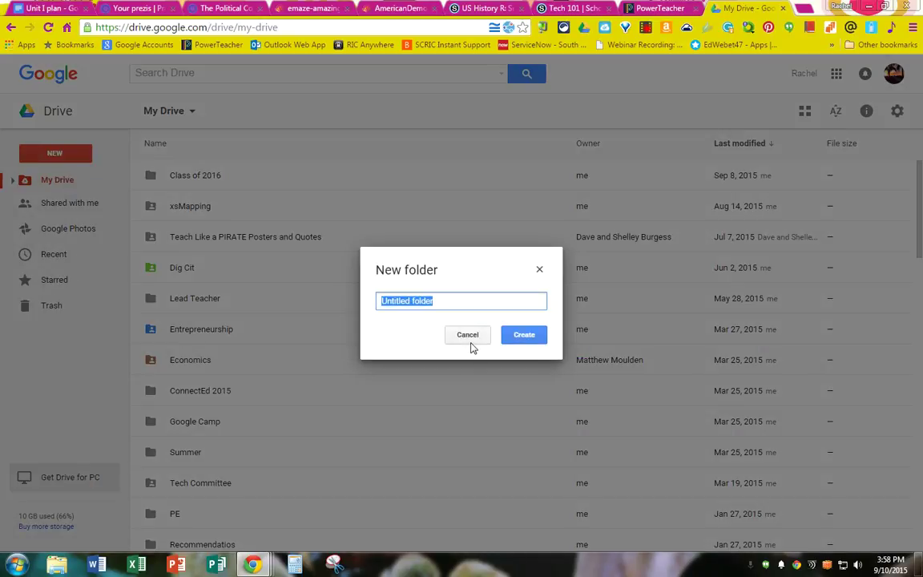
{"action": "type", "text": "Ex"}
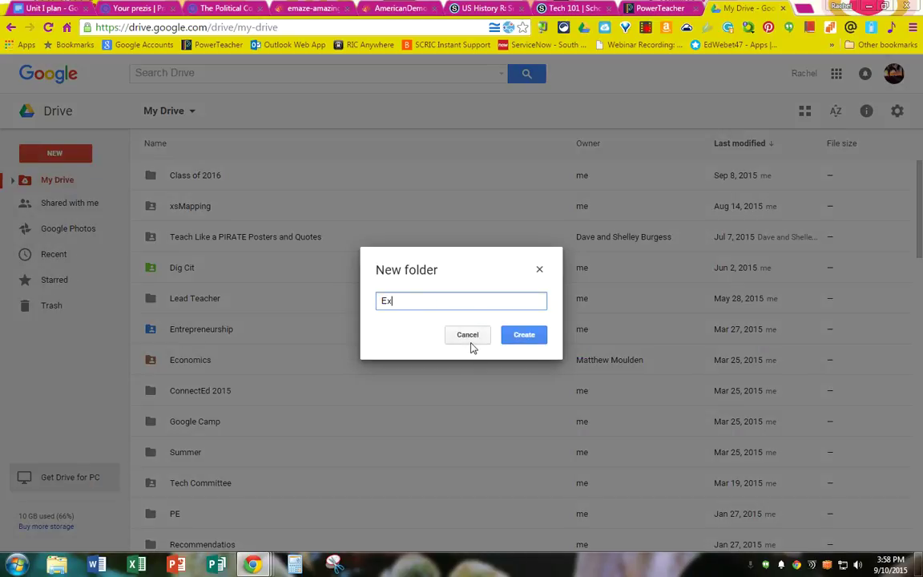
{"action": "type", "text": "cel Lessons"}
{"action": "left_click", "coordinate": [532, 335]}
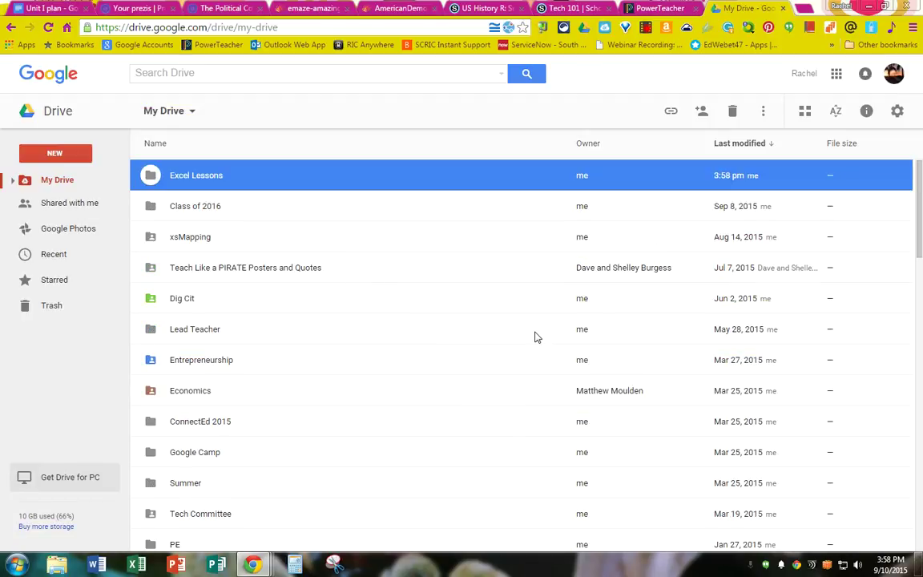
- Open the Excel Lessons folder and send a share invitation to one collaborator's address
{"action": "double_click", "coordinate": [208, 178]}
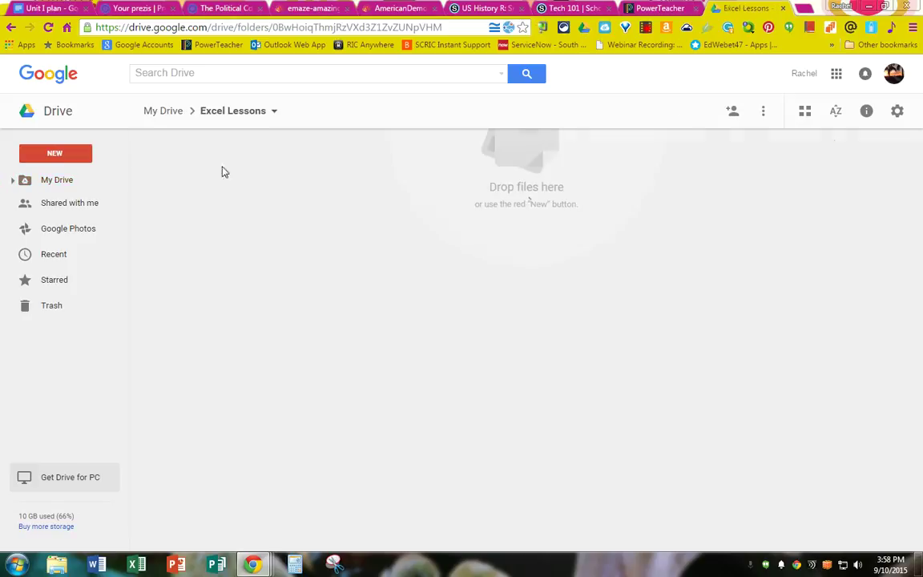
{"action": "left_click", "coordinate": [732, 112]}
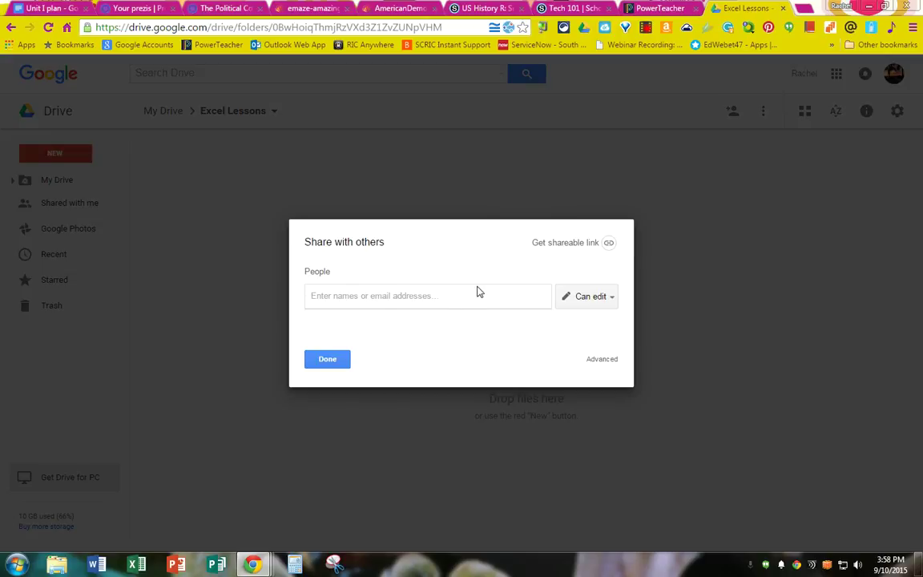
{"action": "type", "text": "meapg"}
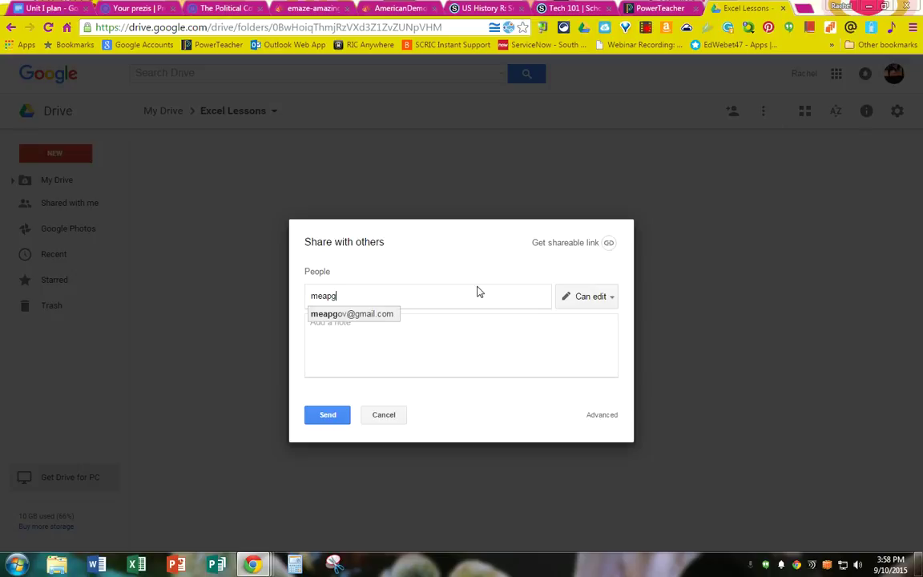
{"action": "left_click", "coordinate": [371, 314]}
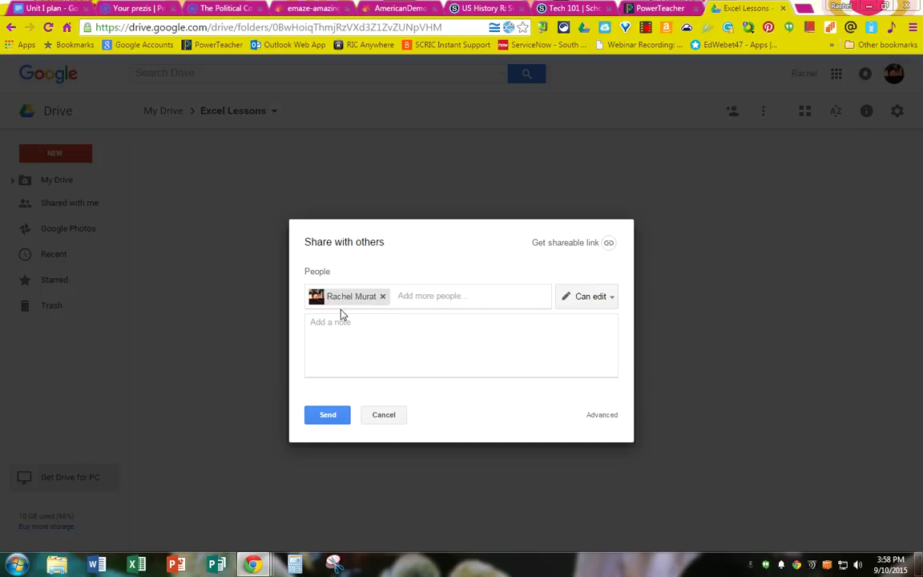
{"action": "left_click", "coordinate": [328, 415]}
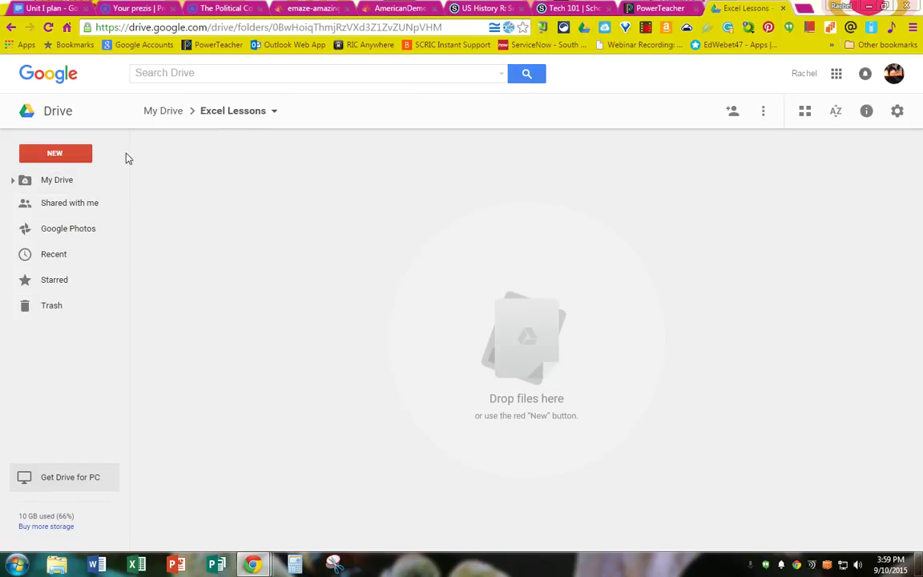
- Create a Google Sheets spreadsheet in Excel Lessons and title it 'Lesson 1'
{"action": "left_click", "coordinate": [68, 154]}
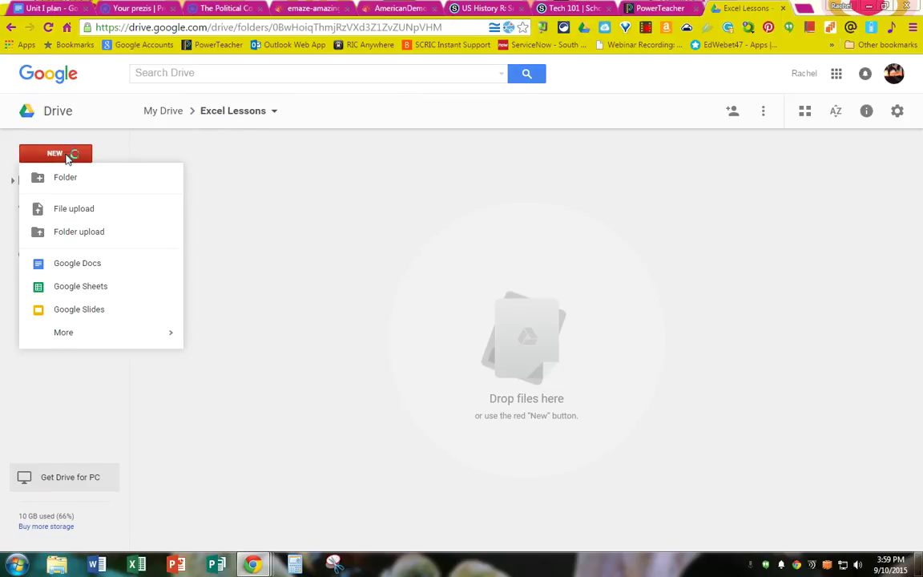
{"action": "left_click", "coordinate": [84, 288]}
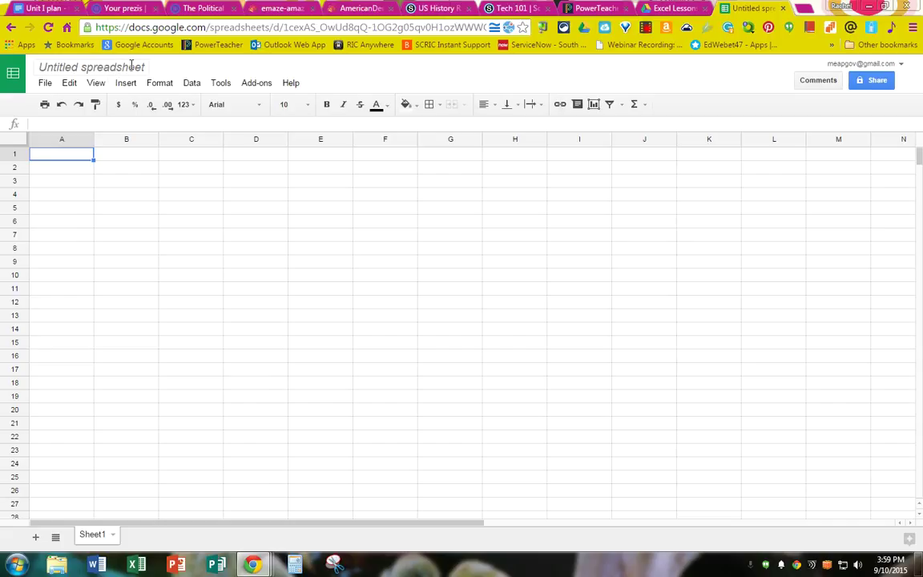
{"action": "left_click", "coordinate": [128, 67]}
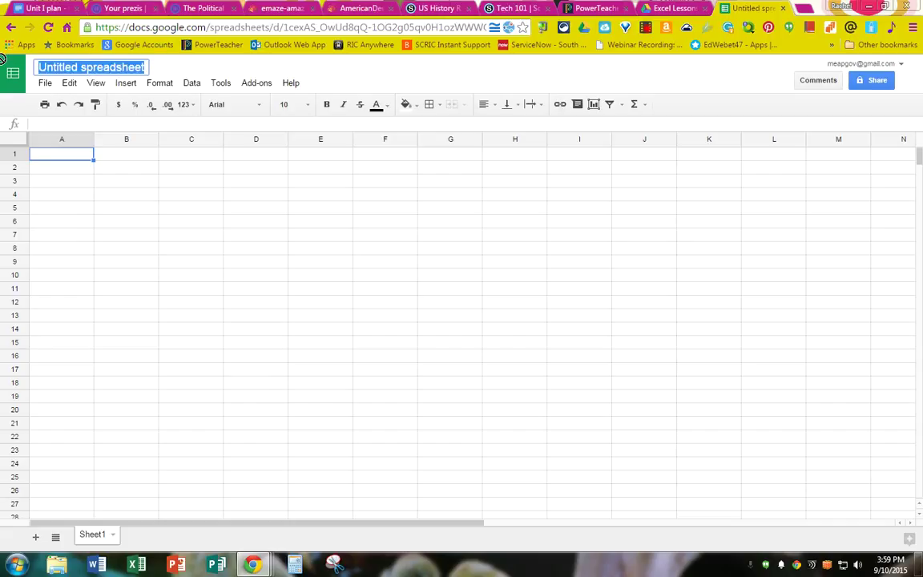
{"action": "type", "text": "Lesson "}
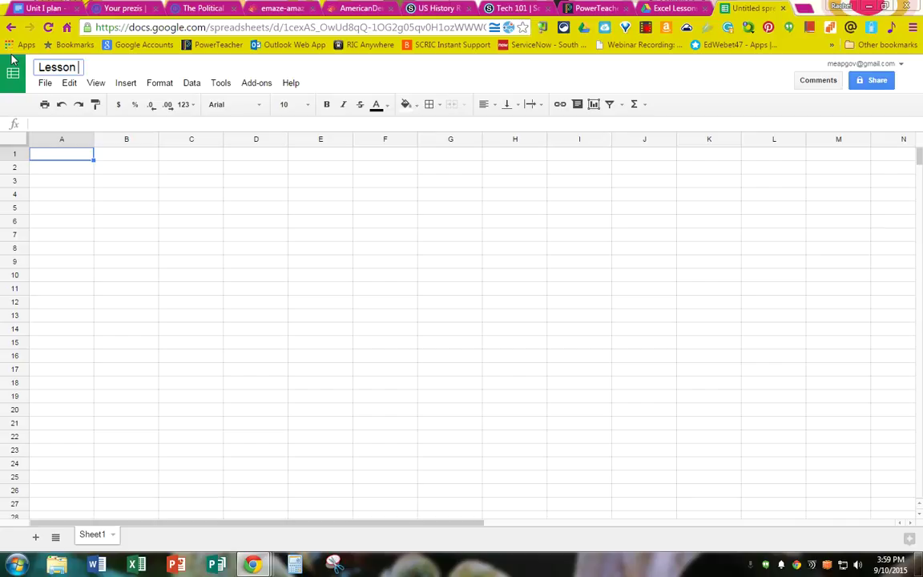
{"action": "type", "text": "1"}
{"action": "key", "text": "Return"}
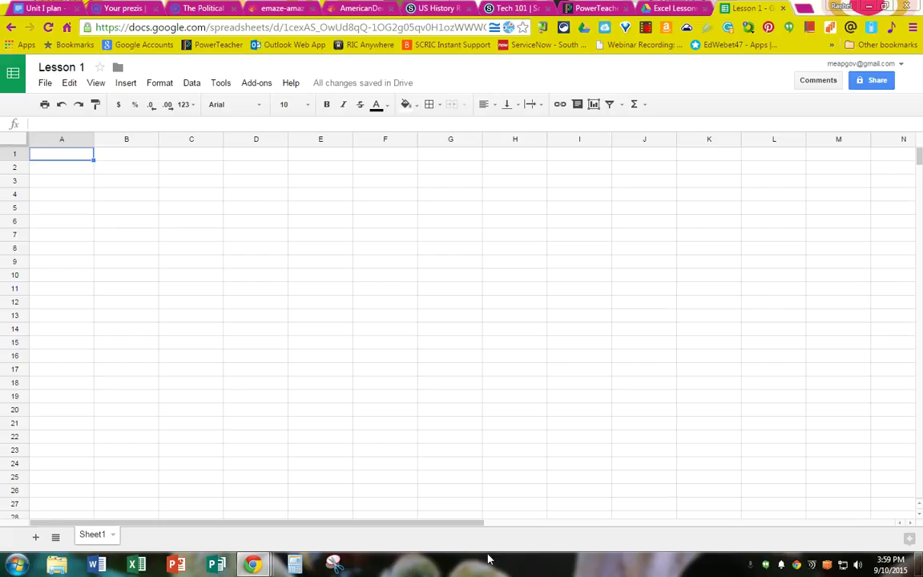
- Rename Sheet1 to 'Monday'
{"action": "left_click", "coordinate": [113, 534]}
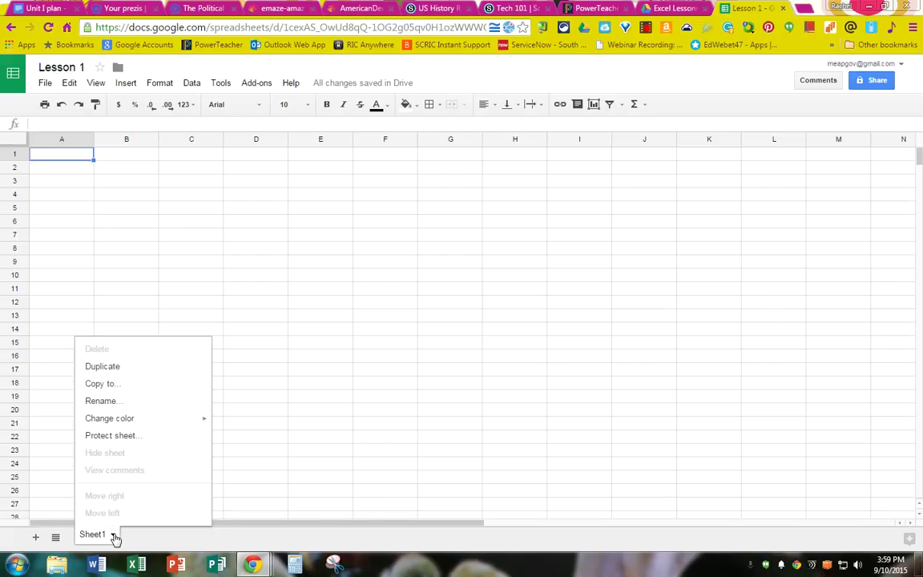
{"action": "left_click", "coordinate": [116, 400]}
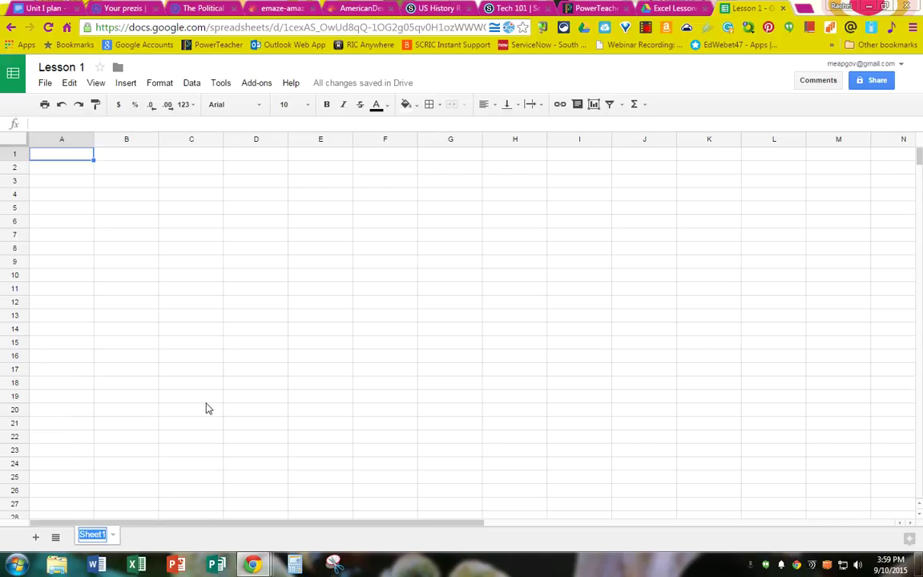
{"action": "type", "text": "Monday"}
{"action": "left_click", "coordinate": [156, 537]}
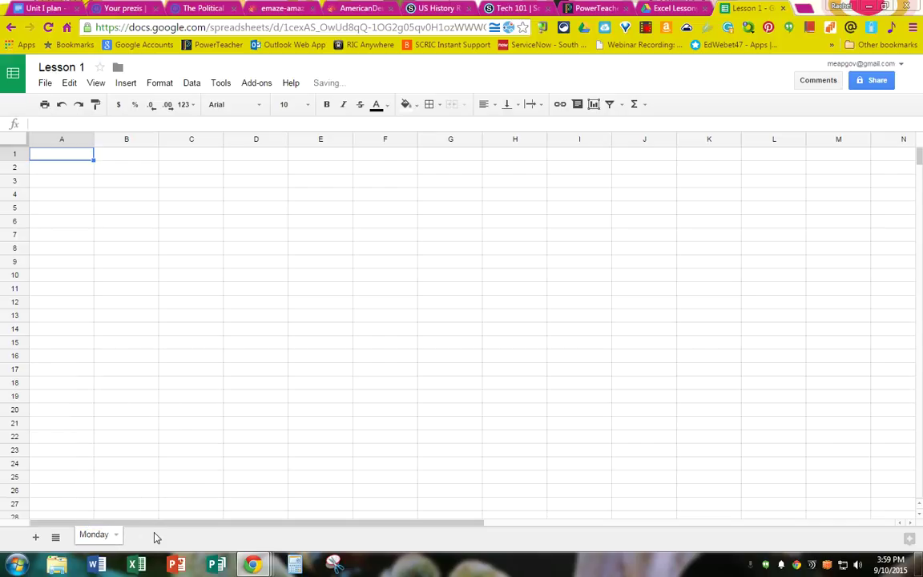
- Add three new sheets and rename Sheet2 to 'Tuesday'
{"action": "left_click", "coordinate": [35, 536]}
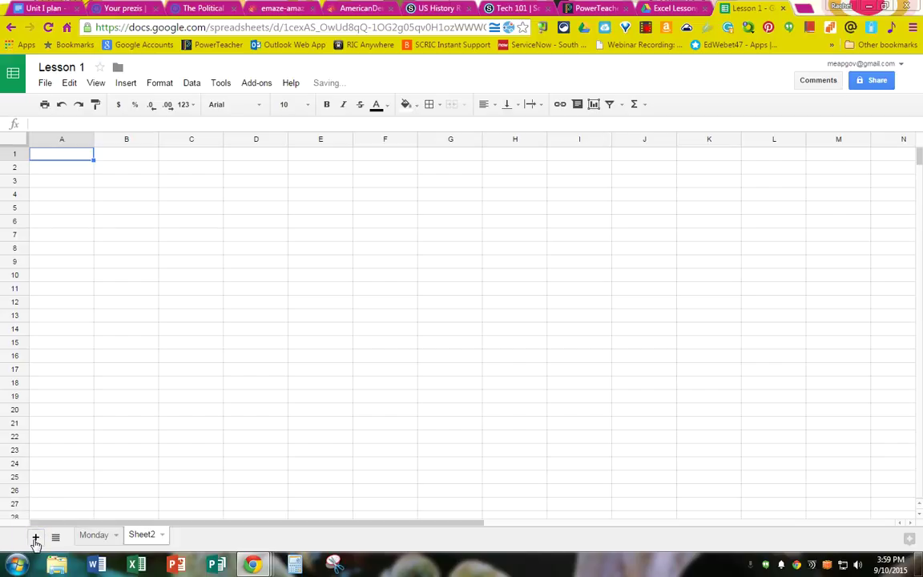
{"action": "left_click", "coordinate": [35, 536]}
{"action": "left_click", "coordinate": [36, 539]}
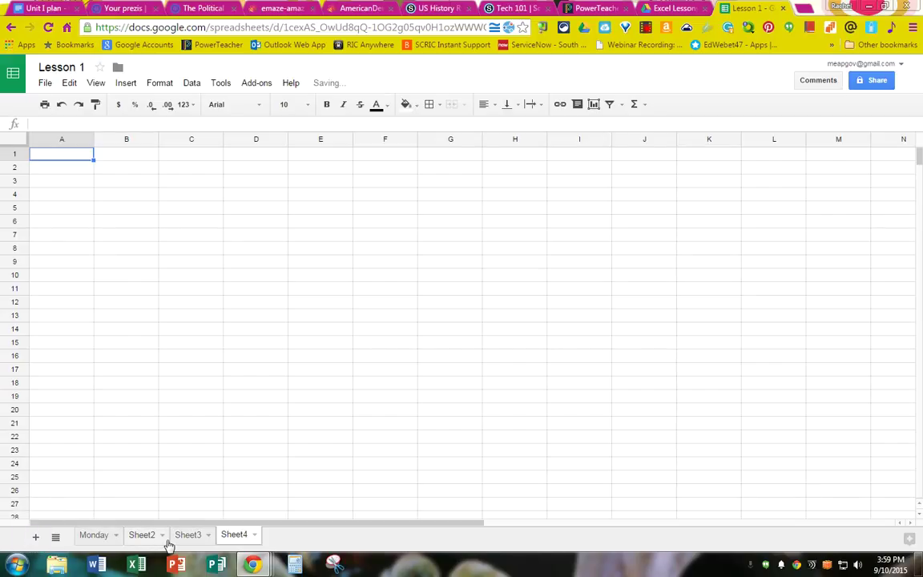
{"action": "left_click", "coordinate": [166, 538]}
{"action": "left_click", "coordinate": [163, 535]}
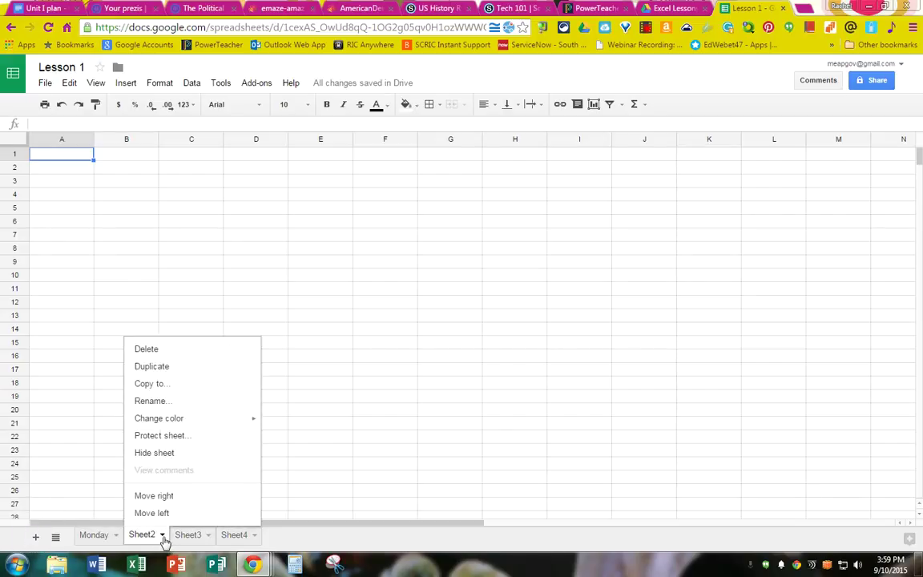
{"action": "left_click", "coordinate": [172, 400]}
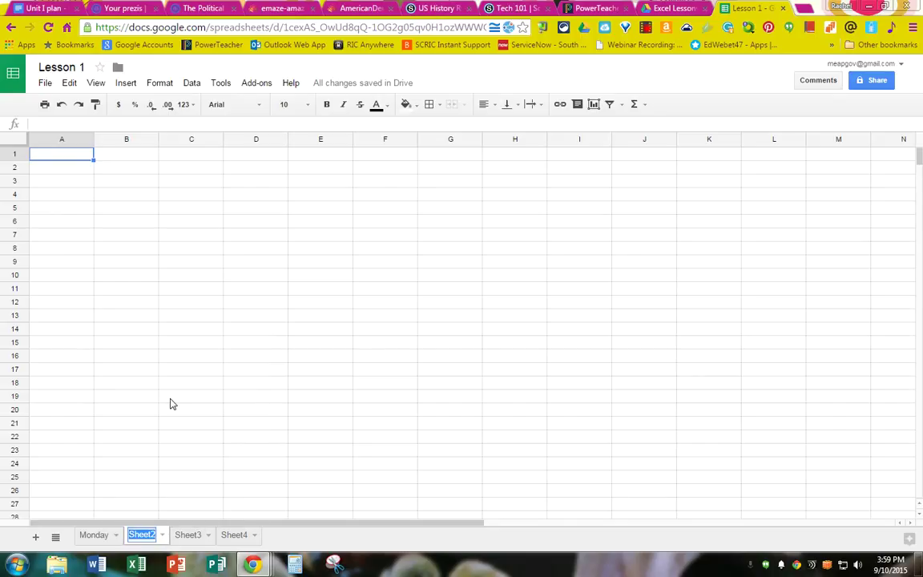
{"action": "type", "text": "Tuesday"}
{"action": "key", "text": "Return"}
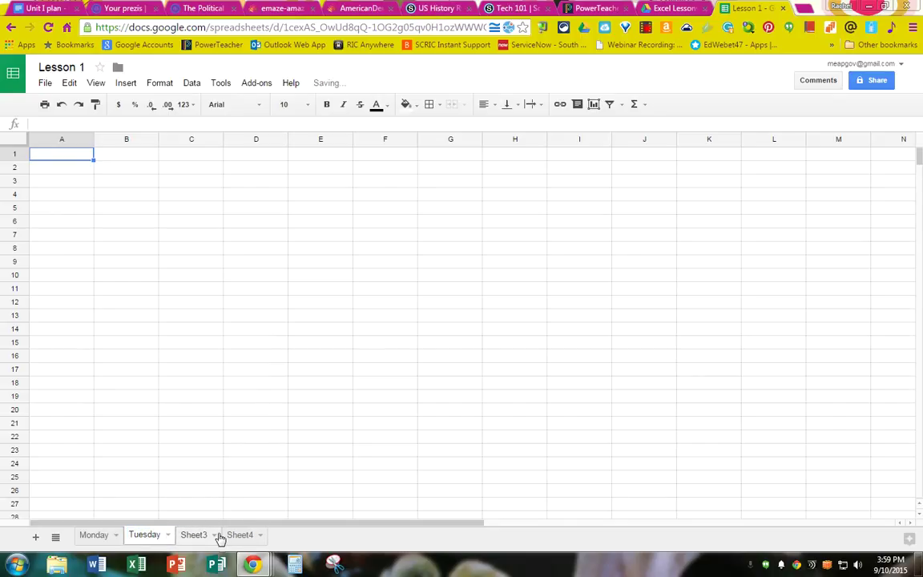
- Rename Sheet3 to 'Wednesday'
{"action": "left_click", "coordinate": [218, 536]}
{"action": "left_click", "coordinate": [214, 535]}
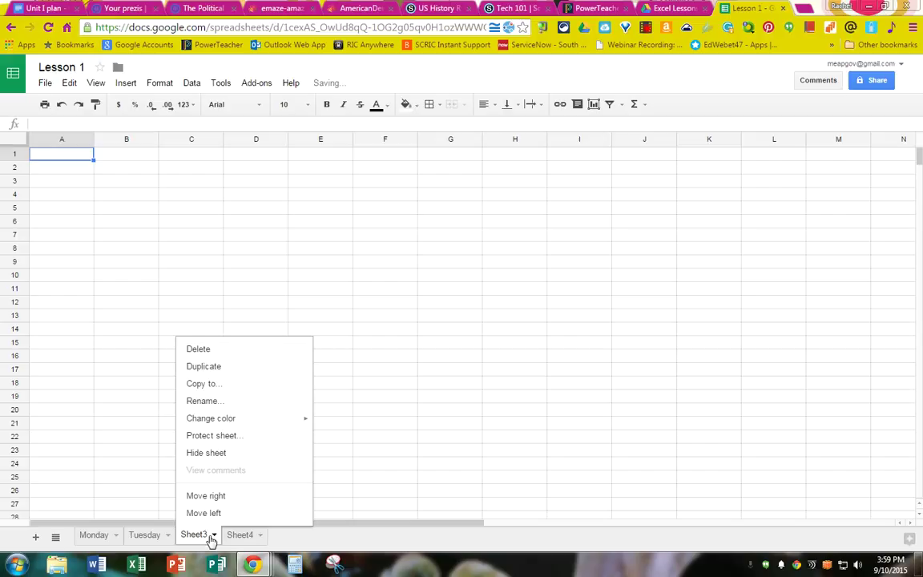
{"action": "left_click", "coordinate": [208, 401]}
{"action": "type", "text": "Wednesd"}
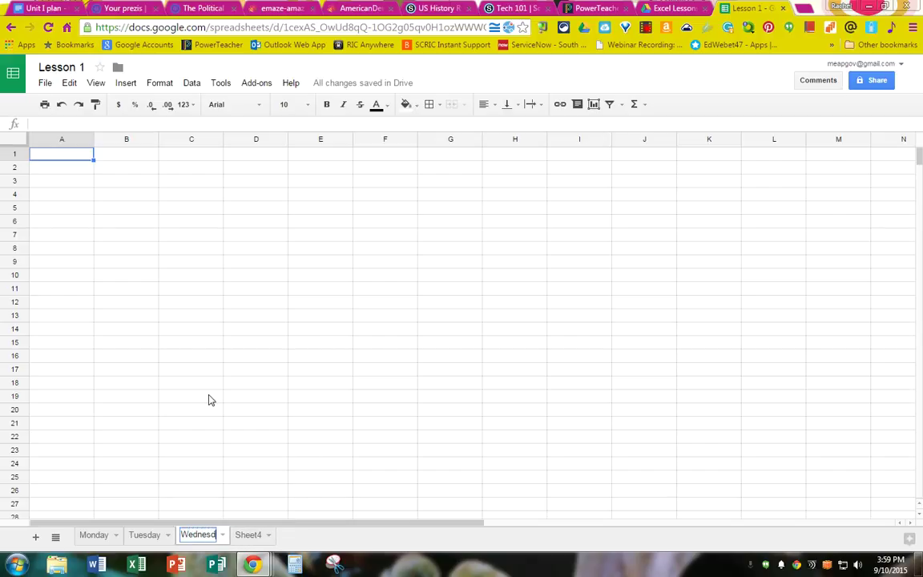
{"action": "type", "text": "ay"}
{"action": "left_click", "coordinate": [273, 535]}
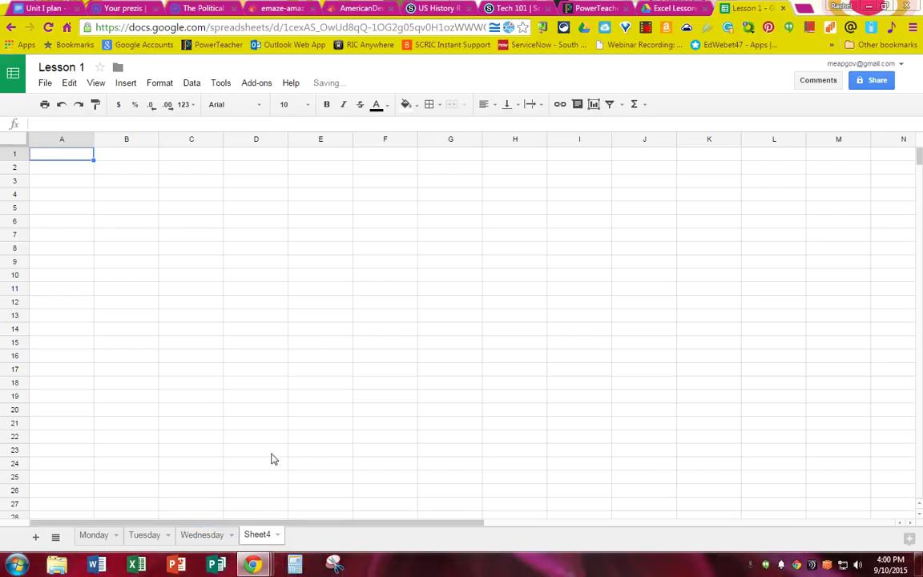
- Rename Sheet4 to 'Thursday'
{"action": "left_click", "coordinate": [277, 535]}
{"action": "left_click", "coordinate": [298, 407]}
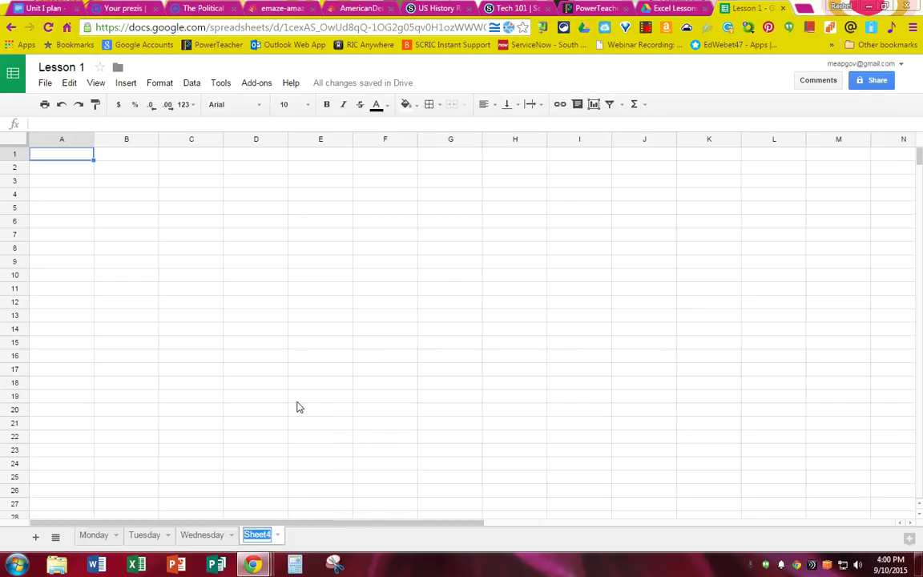
{"action": "type", "text": "Thursday"}
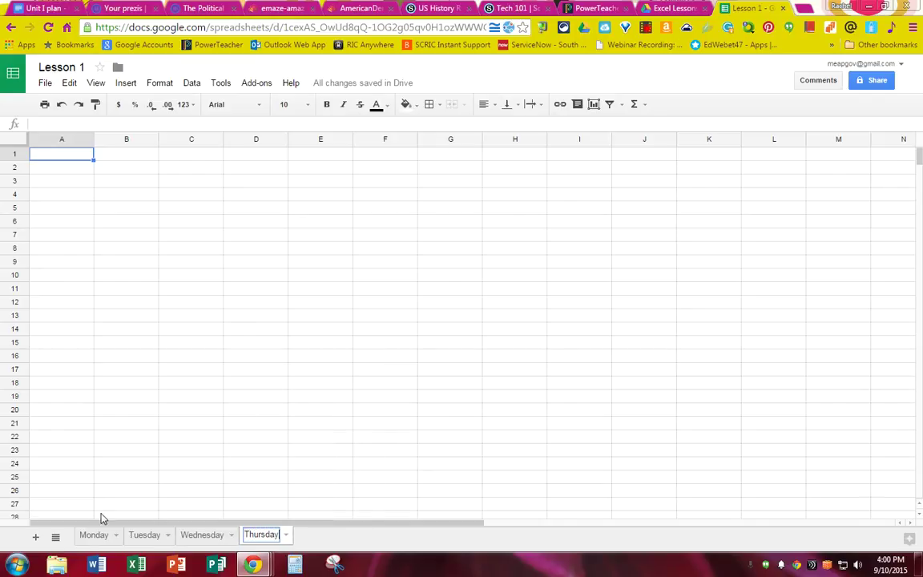
{"action": "left_click", "coordinate": [73, 156]}
- Enter headers Last Name, First Name and Middle Initial in A1:C1
{"action": "type", "text": "Last Name"}
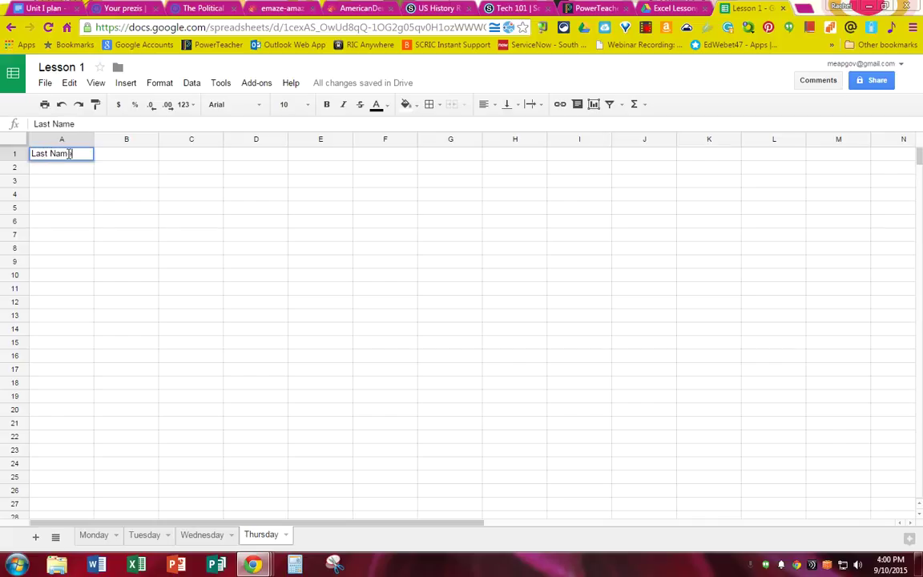
{"action": "key", "text": "Tab"}
{"action": "type", "text": "First Name"}
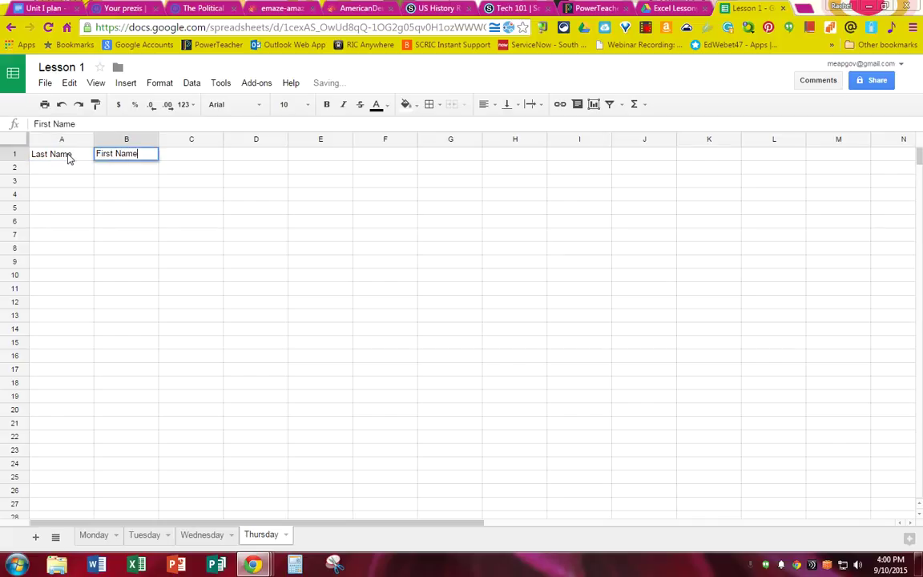
{"action": "key", "text": "Tab"}
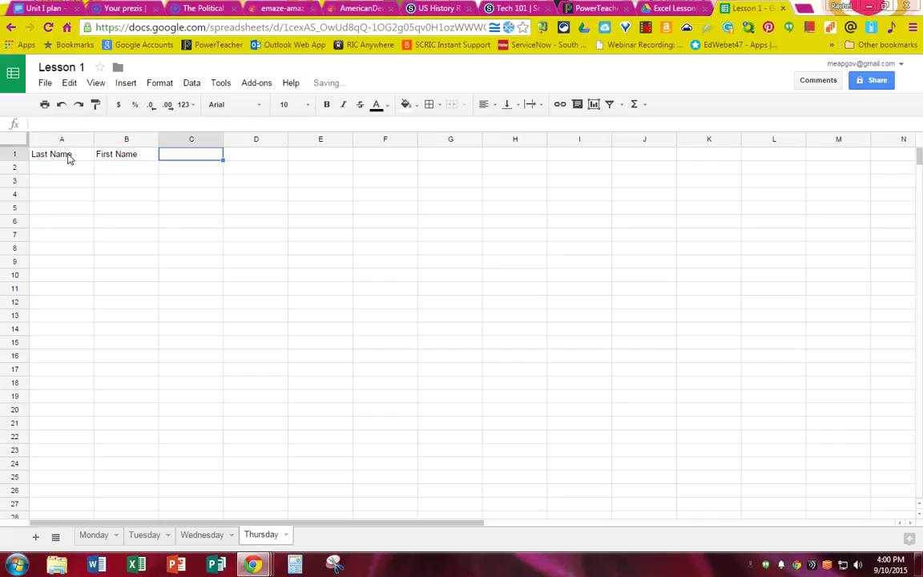
{"action": "type", "text": "Middle Initial"}
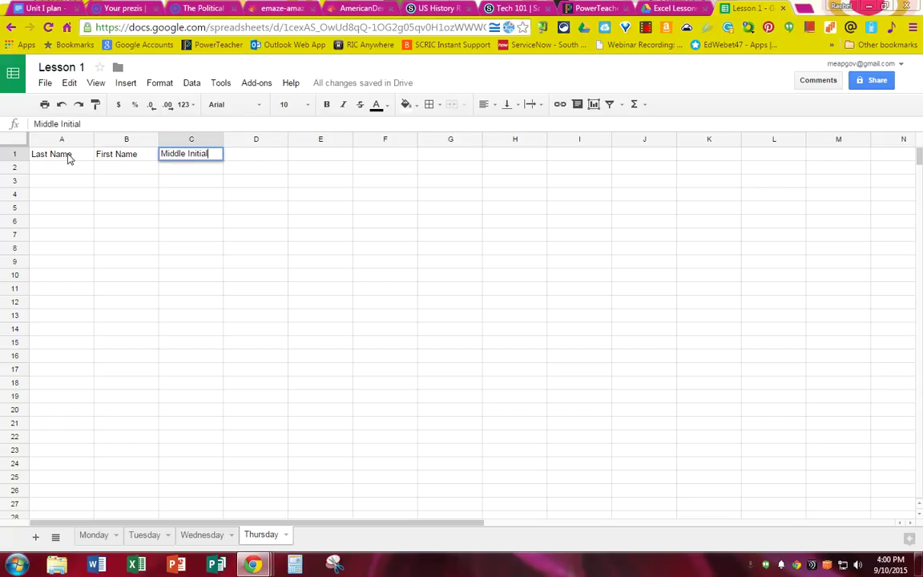
{"action": "key", "text": "Tab"}
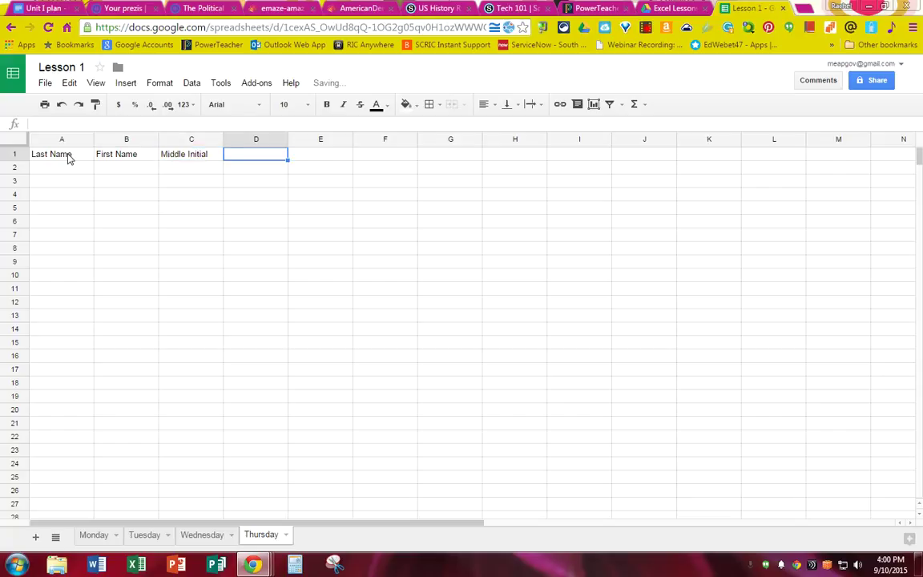
- Enter headers Street Number, Street Name, Phone Number and Date in D1:G1
{"action": "type", "text": "Street Nu"}
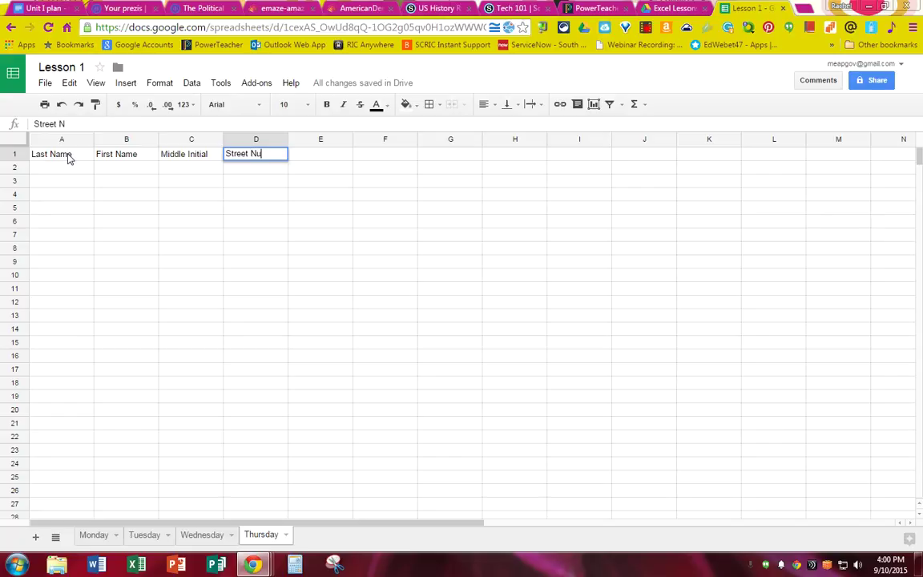
{"action": "type", "text": "mber"}
{"action": "key", "text": "Tab"}
{"action": "type", "text": "S"}
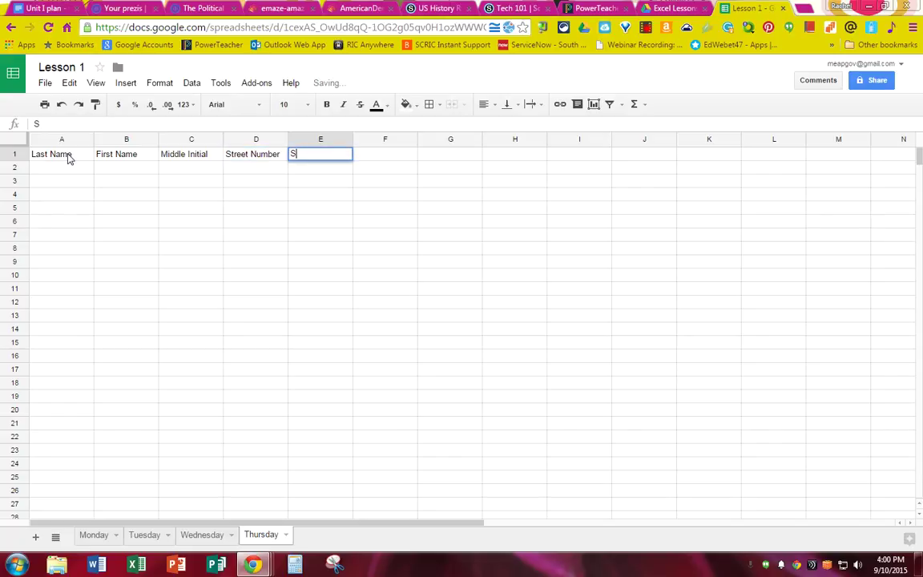
{"action": "type", "text": "treet Name"}
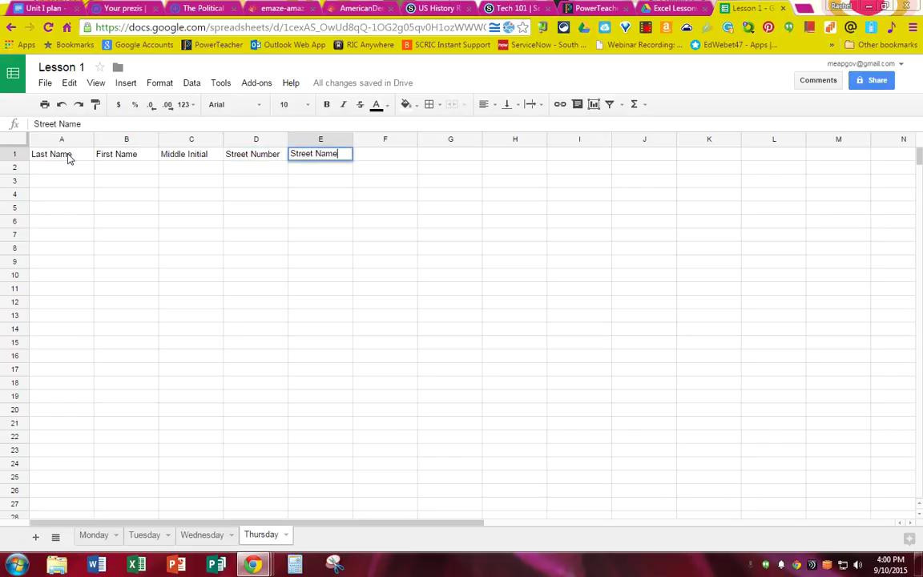
{"action": "key", "text": "Tab"}
{"action": "type", "text": "Phone Number"}
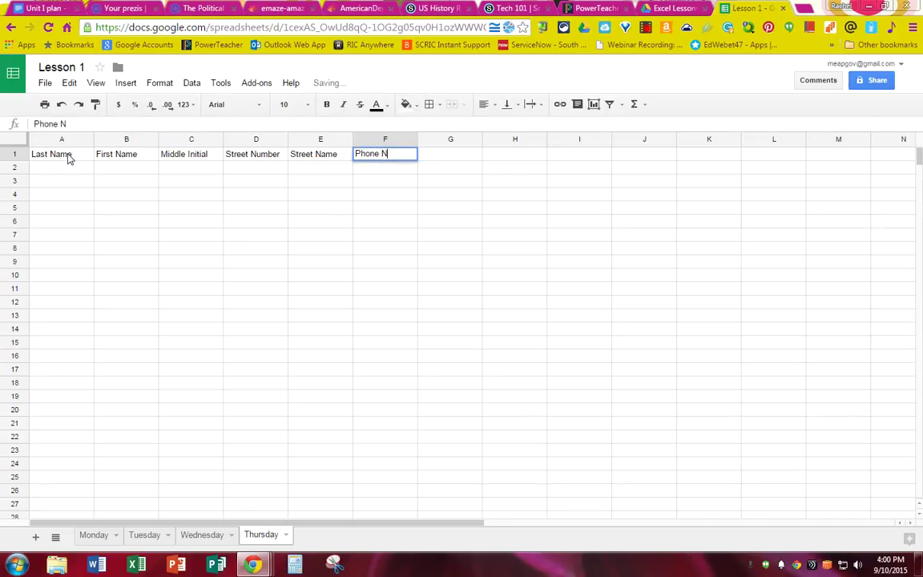
{"action": "key", "text": "Tab"}
{"action": "type", "text": "Date"}
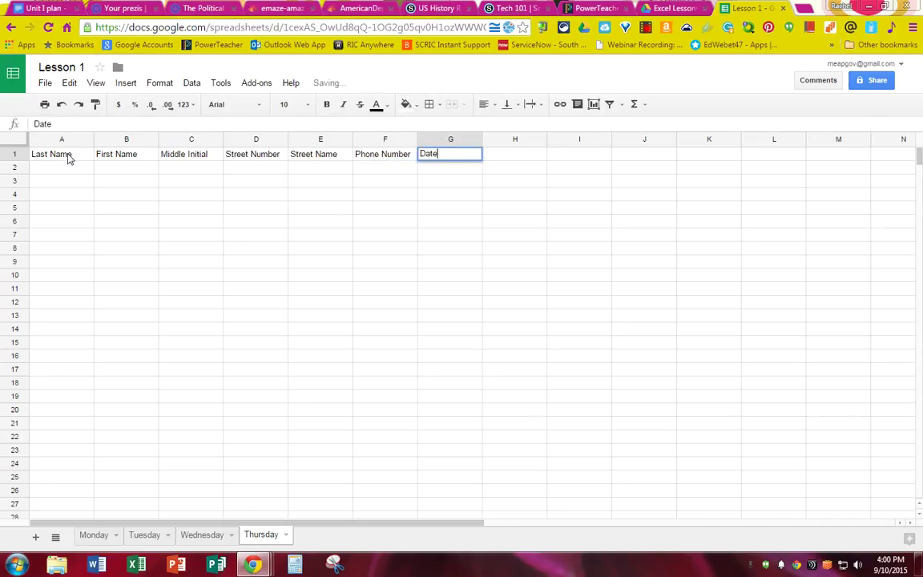
{"action": "left_click", "coordinate": [453, 173]}
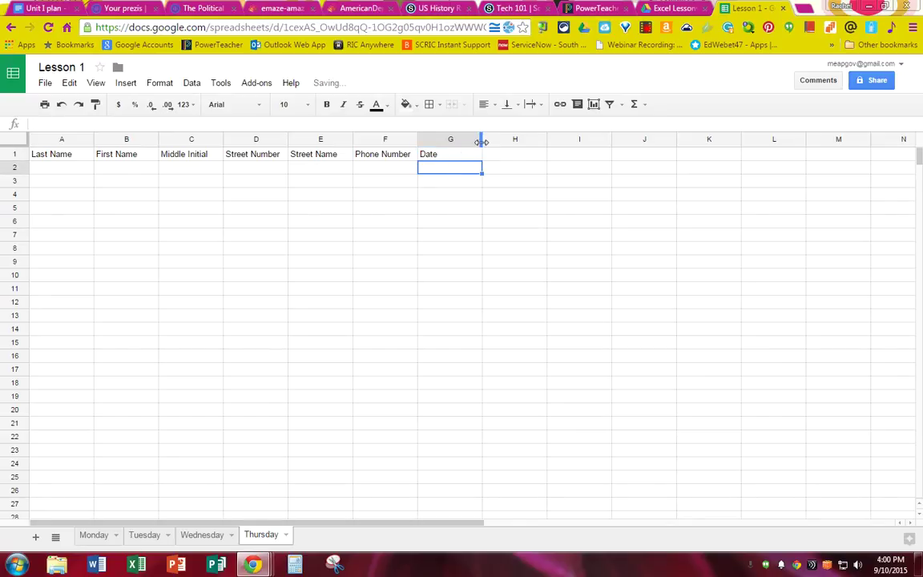
{"action": "left_click_drag", "start_coordinate": [481, 142], "coordinate": [430, 141]}
{"action": "left_click", "coordinate": [432, 141]}
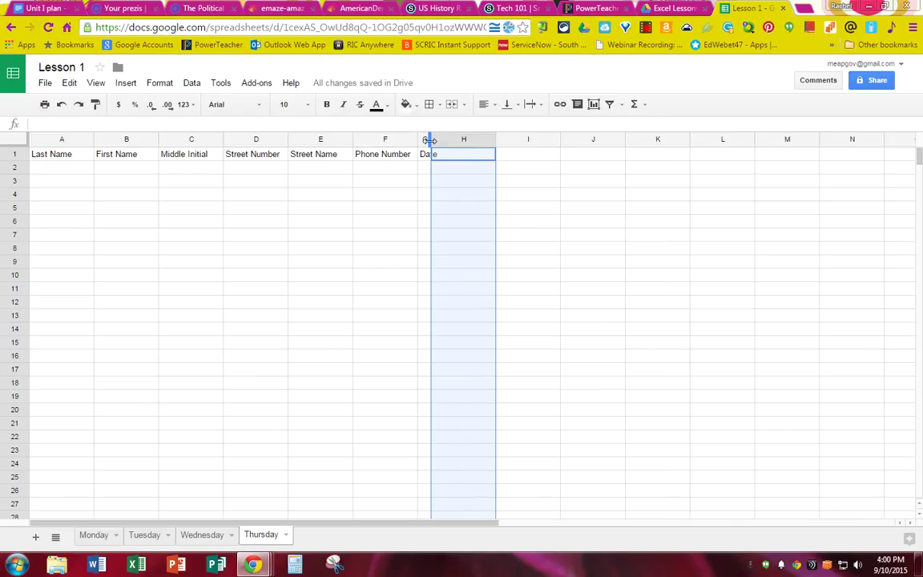
{"action": "double_click", "coordinate": [430, 141]}
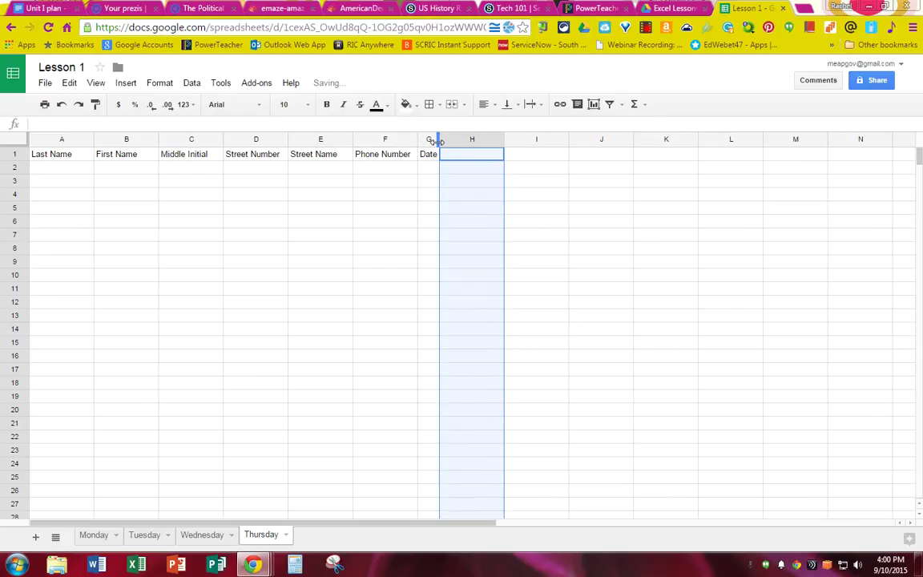
{"action": "left_click_drag", "start_coordinate": [439, 141], "coordinate": [481, 145]}
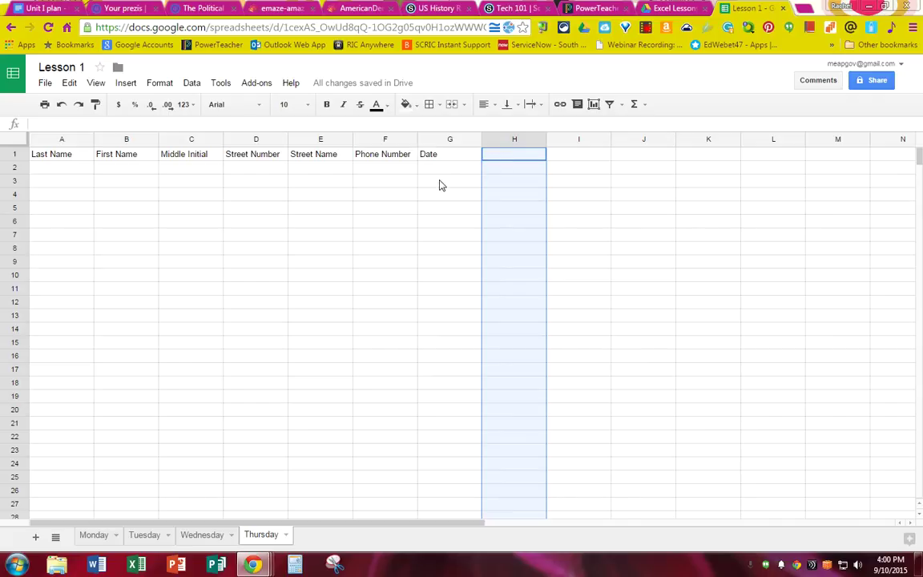
{"action": "left_click_drag", "start_coordinate": [60, 157], "coordinate": [433, 157]}
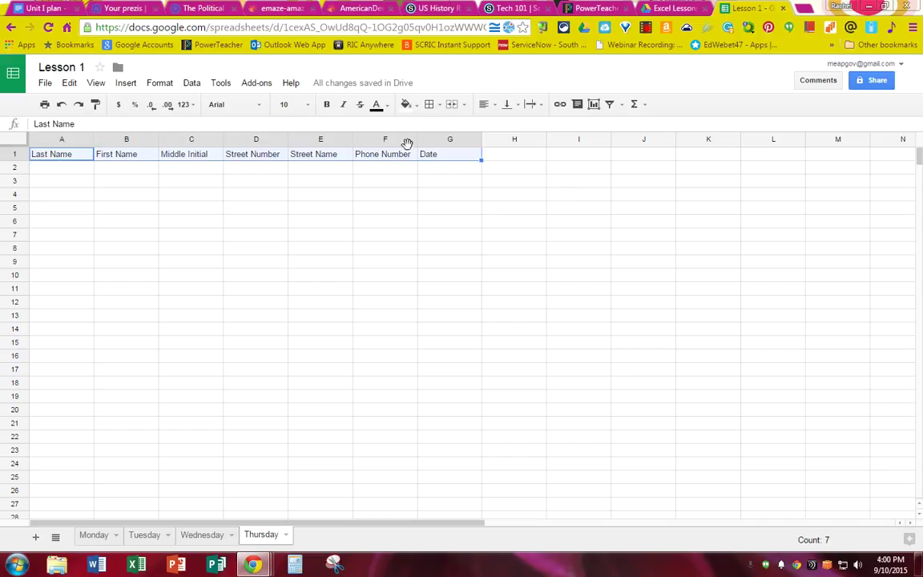
- Make headers A1:G1 bold with an orange fill and purple text
{"action": "left_click", "coordinate": [326, 106]}
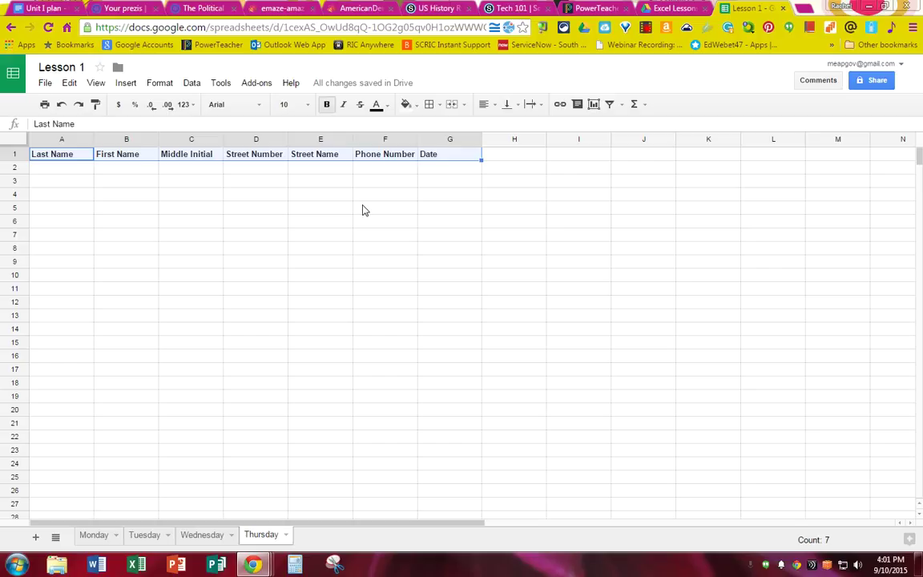
{"action": "left_click", "coordinate": [418, 112]}
{"action": "left_click", "coordinate": [435, 163]}
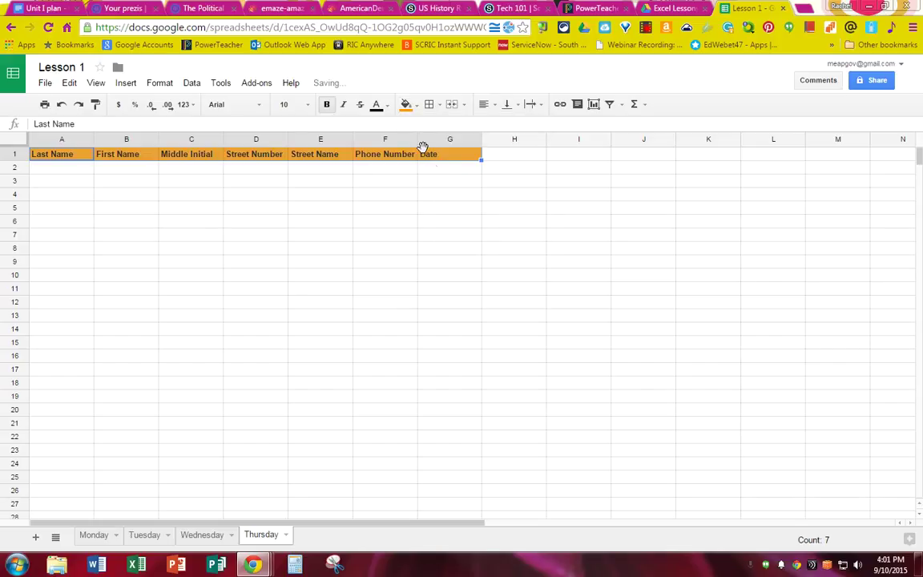
{"action": "left_click", "coordinate": [377, 105]}
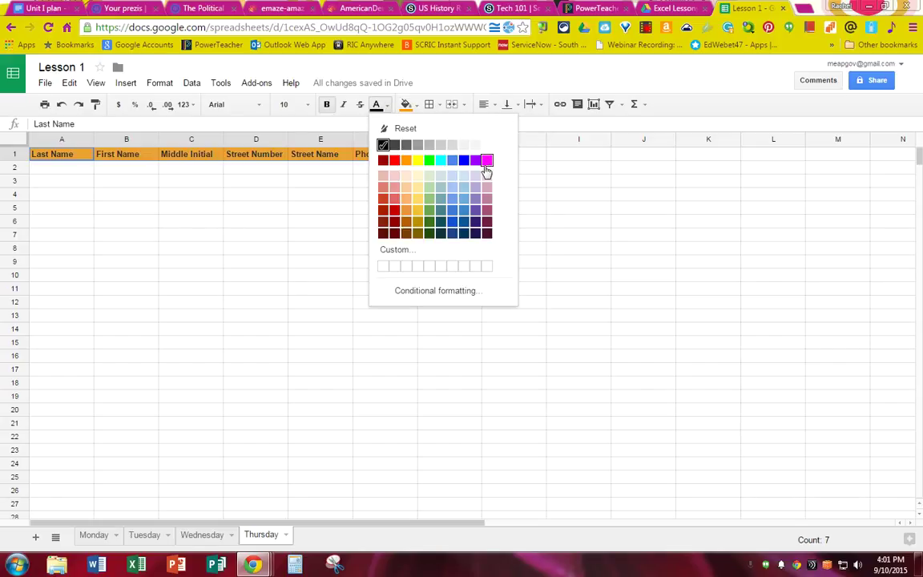
{"action": "left_click", "coordinate": [476, 161]}
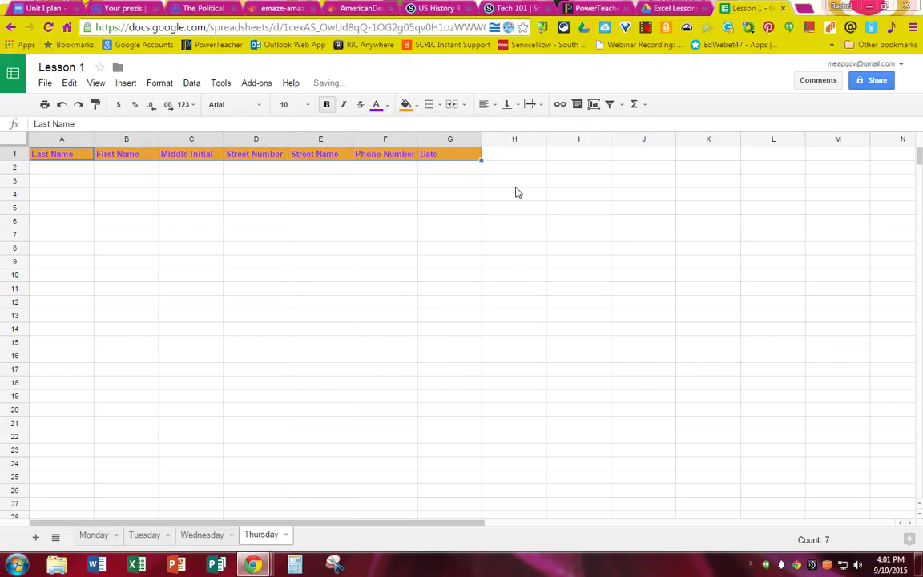
{"action": "left_click", "coordinate": [346, 223]}
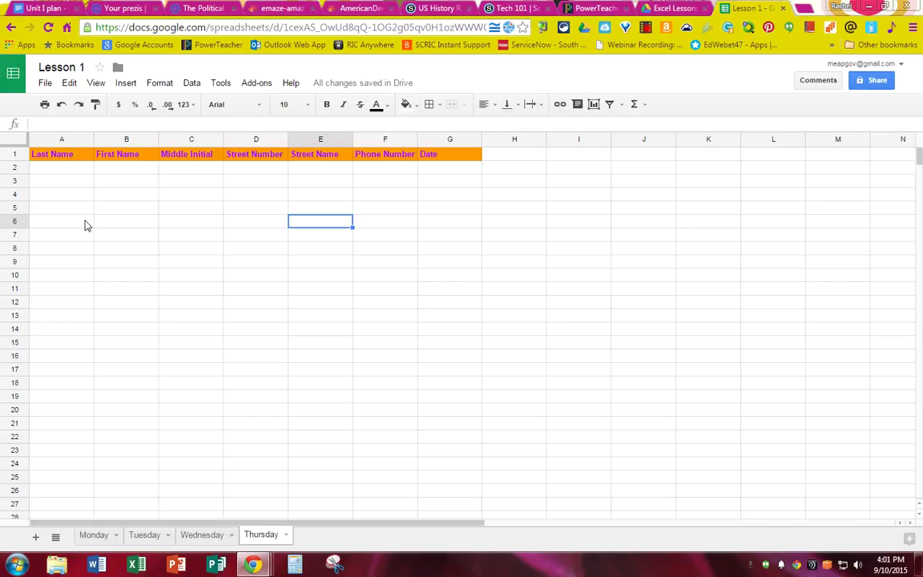
{"action": "left_click", "coordinate": [76, 169]}
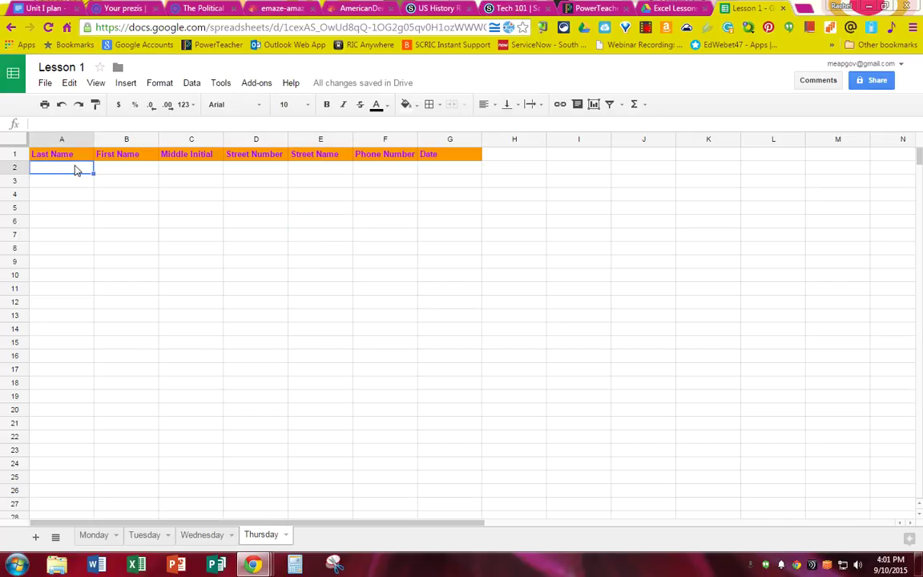
- Enter a sample person's last name, first name and middle initial in A2:C2
{"action": "type", "text": "Williams"}
{"action": "key", "text": "Tab"}
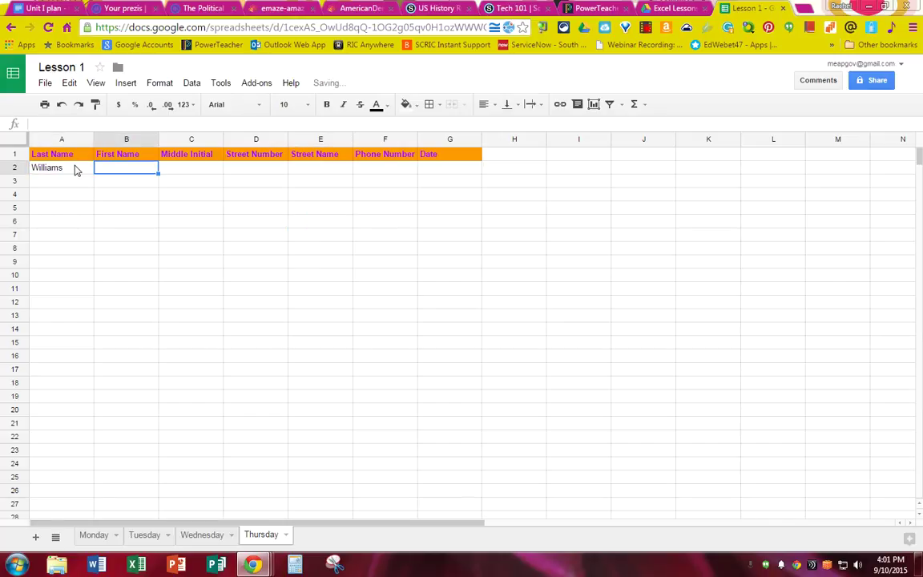
{"action": "type", "text": "Adam"}
{"action": "key", "text": "Tab"}
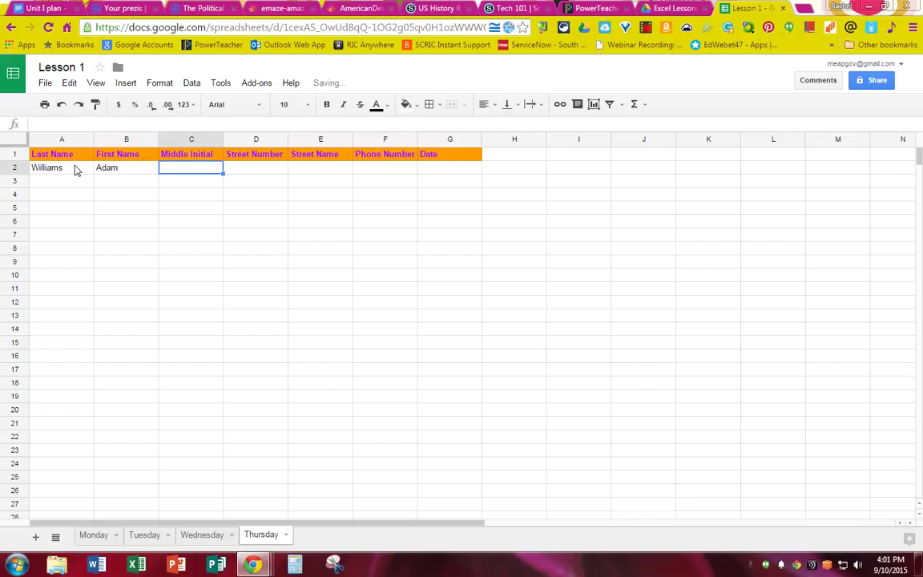
{"action": "type", "text": "R."}
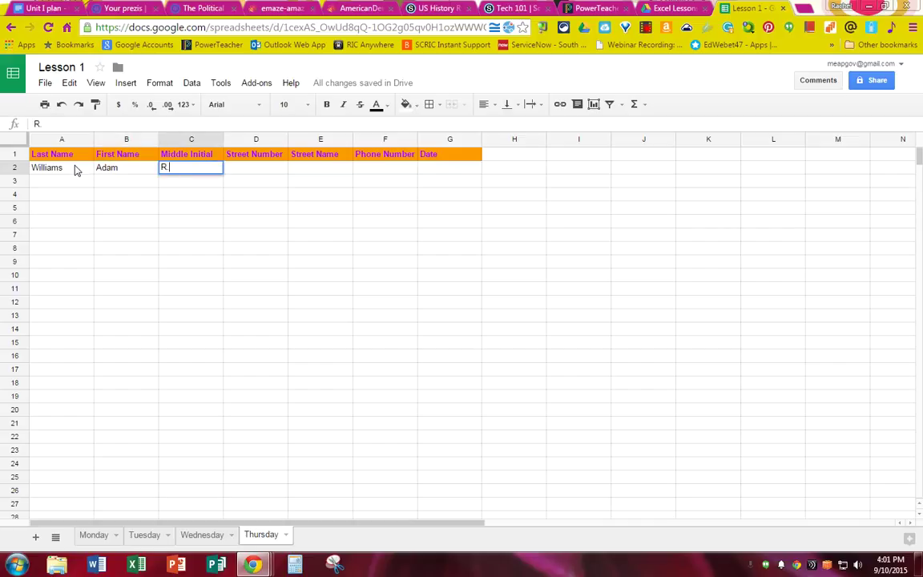
{"action": "key", "text": "Tab"}
- Fill D2:G2 with the street number, street name, phone number and date 09.11.15
{"action": "type", "text": "1234"}
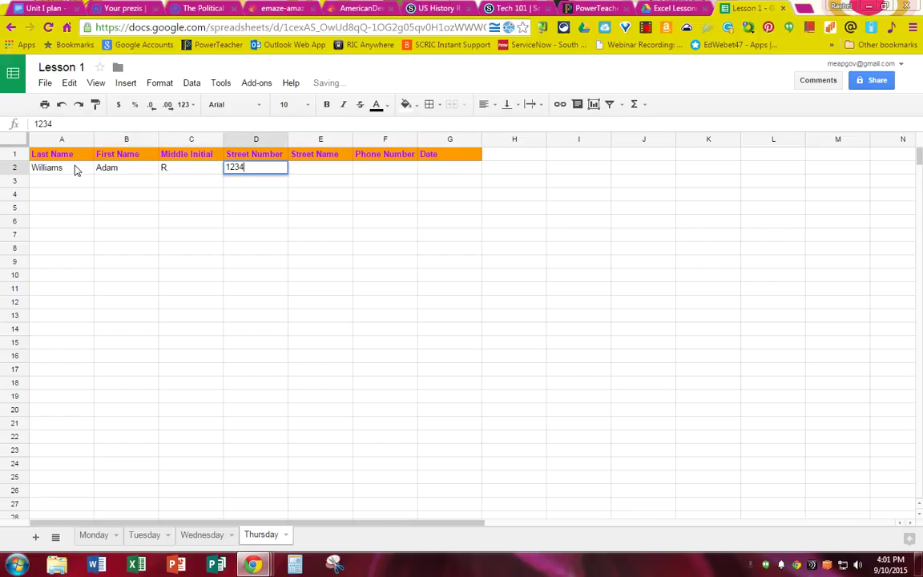
{"action": "key", "text": "Tab"}
{"action": "type", "text": "Main ST"}
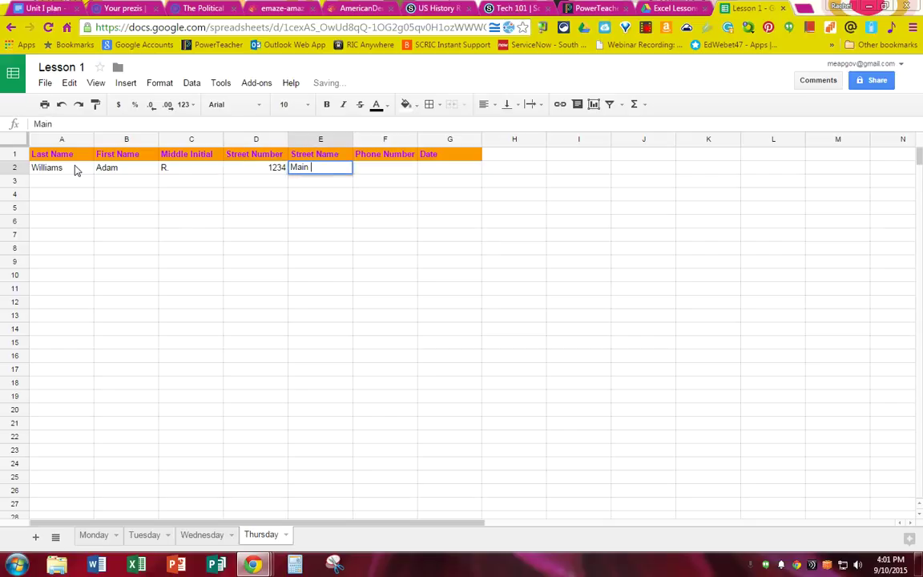
{"action": "key", "text": "BackSpace"}
{"action": "type", "text": "treet"}
{"action": "key", "text": "Tab"}
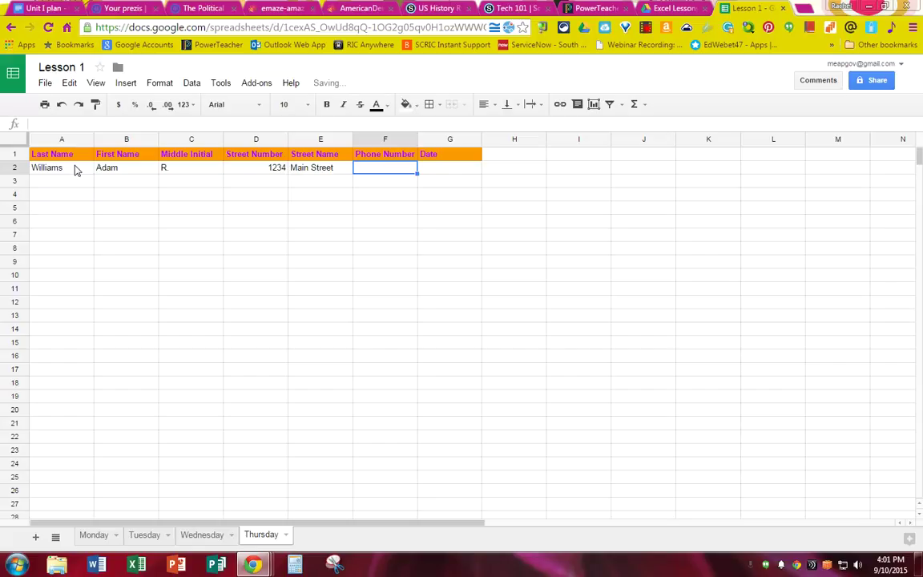
{"action": "type", "text": "555-1"}
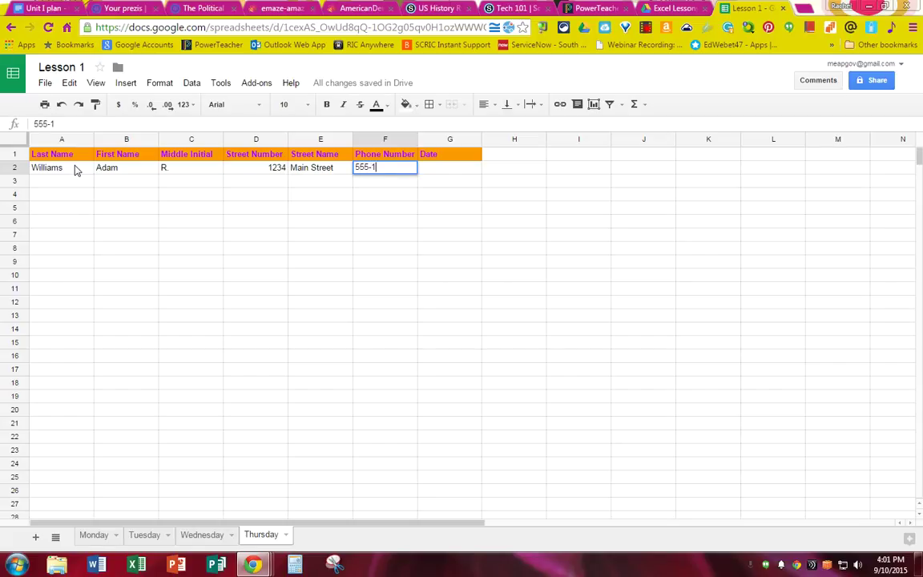
{"action": "type", "text": "234"}
{"action": "key", "text": "Tab"}
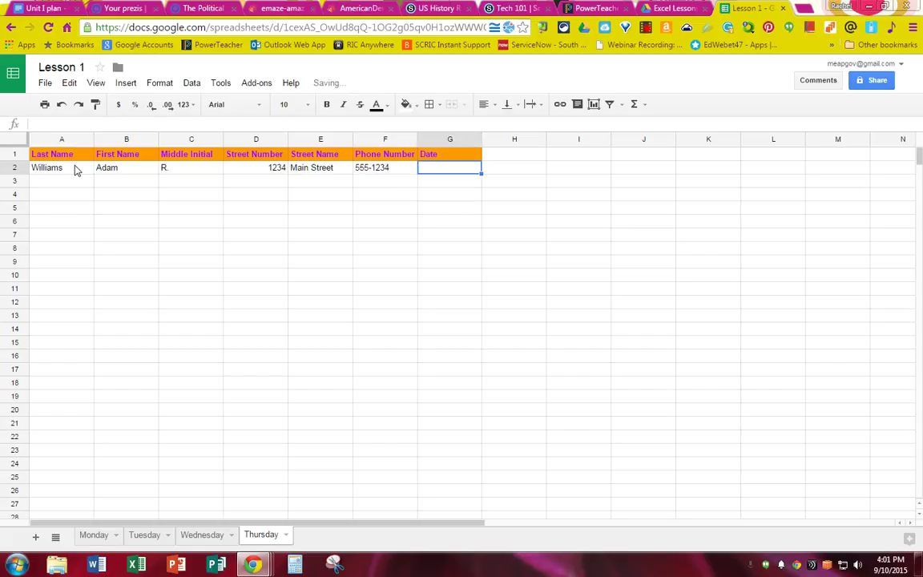
{"action": "type", "text": "10"}
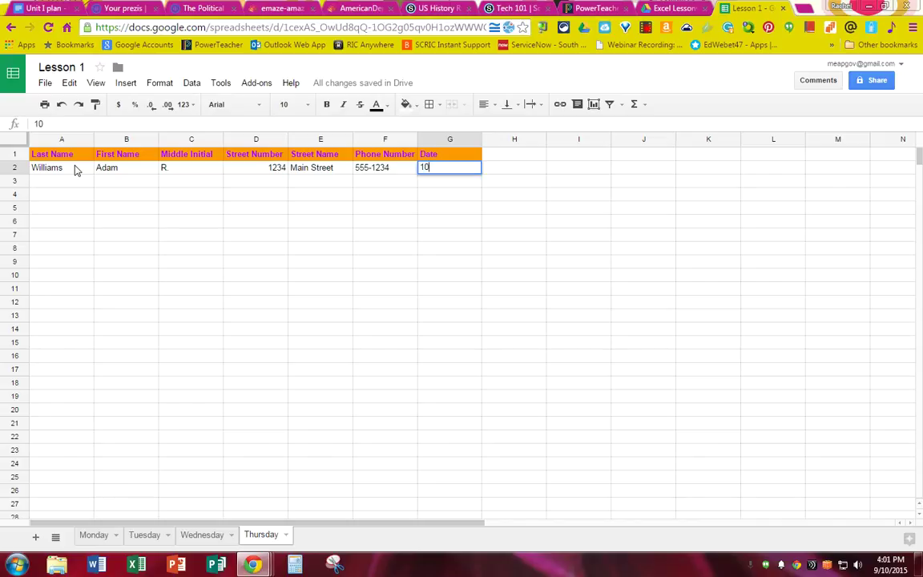
{"action": "key", "text": "BackSpace"}
{"action": "key", "text": "BackSpace"}
{"action": "left_click", "coordinate": [241, 193]}
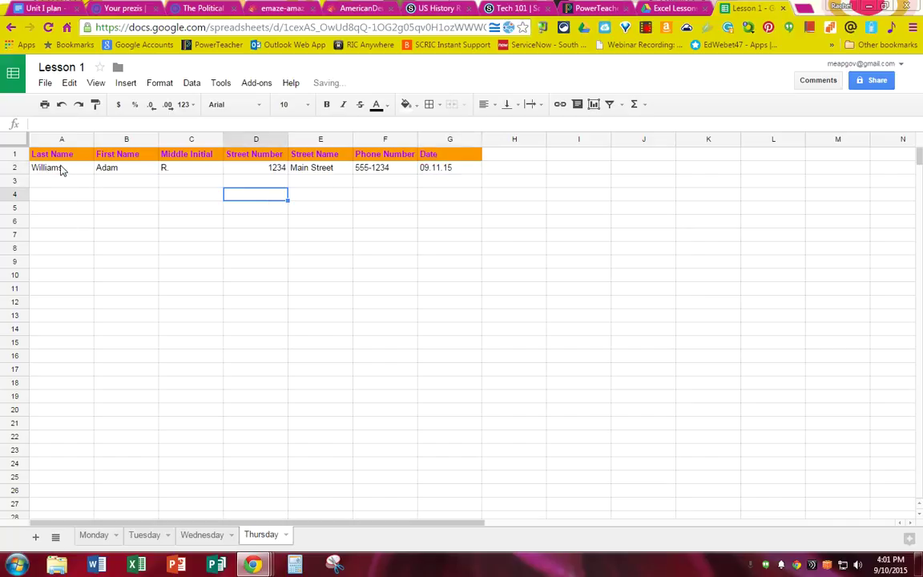
- Set the name cells A2:B2 to the Courier New font
{"action": "left_click_drag", "start_coordinate": [62, 169], "coordinate": [152, 175]}
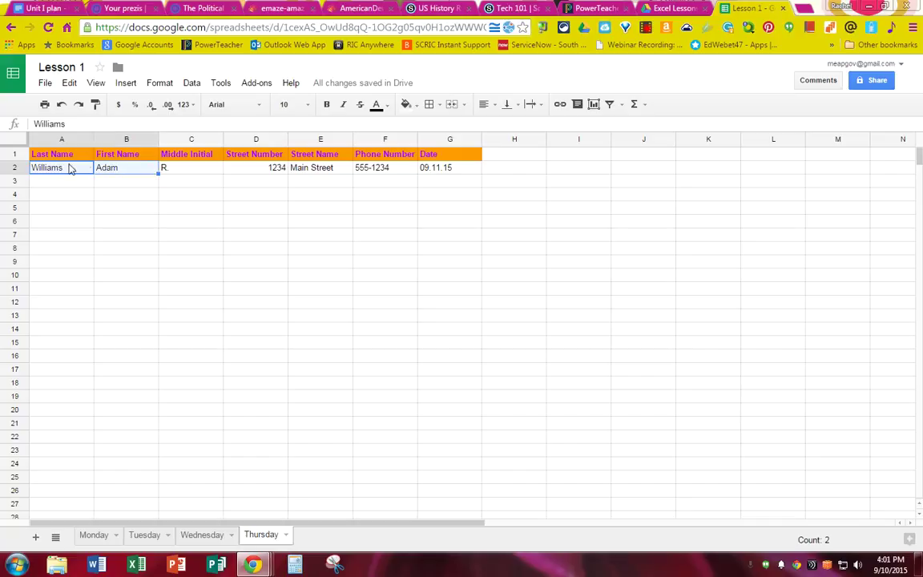
{"action": "left_click", "coordinate": [258, 106]}
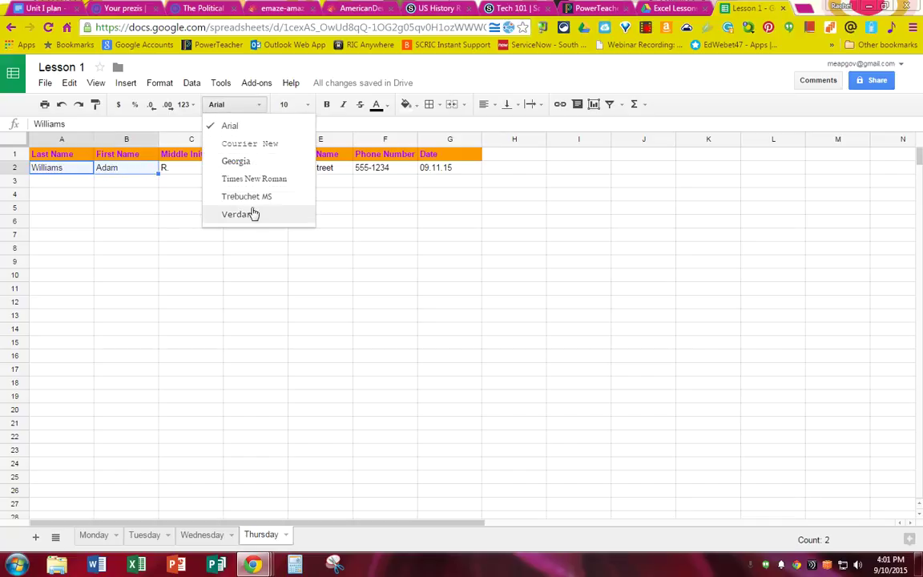
{"action": "left_click", "coordinate": [266, 145]}
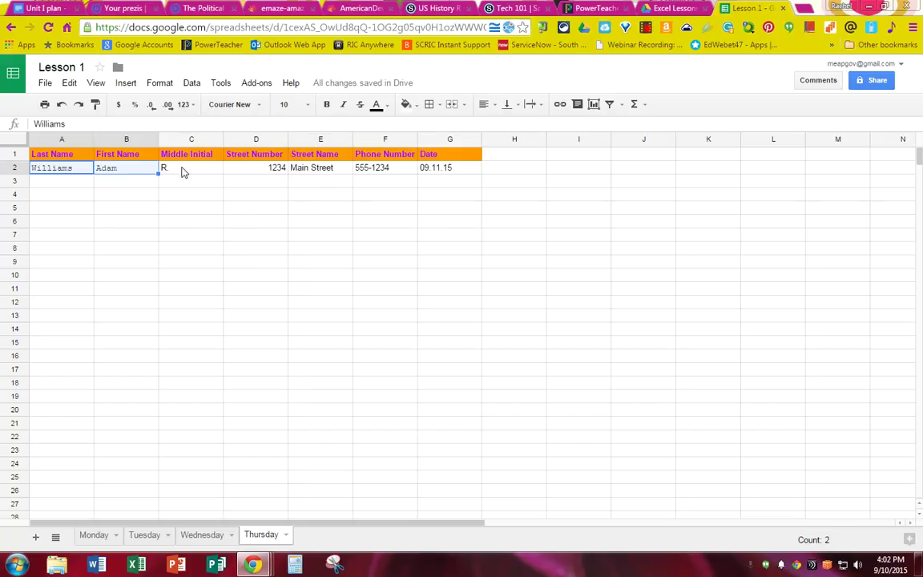
{"action": "left_click", "coordinate": [119, 179]}
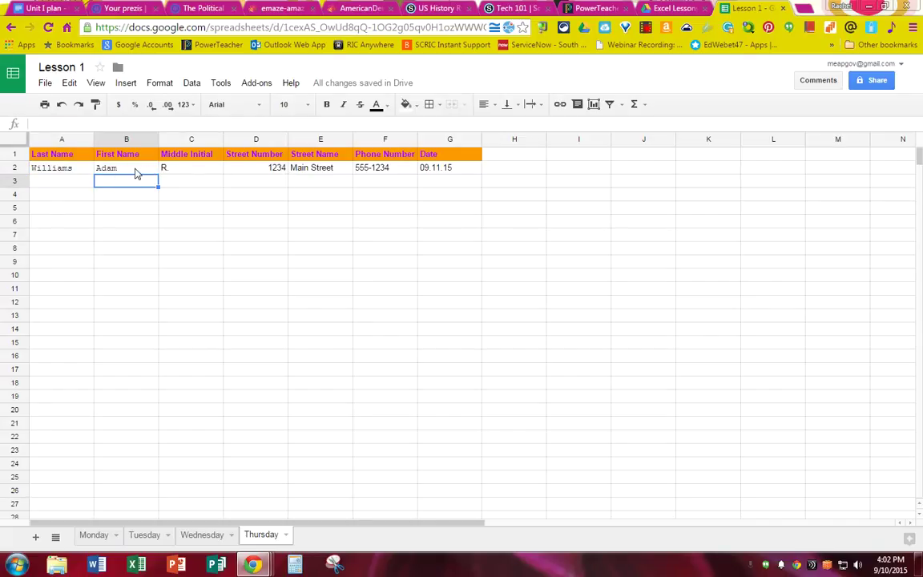
- Right-align the first name and middle initial cells B2:C2
{"action": "left_click_drag", "start_coordinate": [135, 169], "coordinate": [190, 171]}
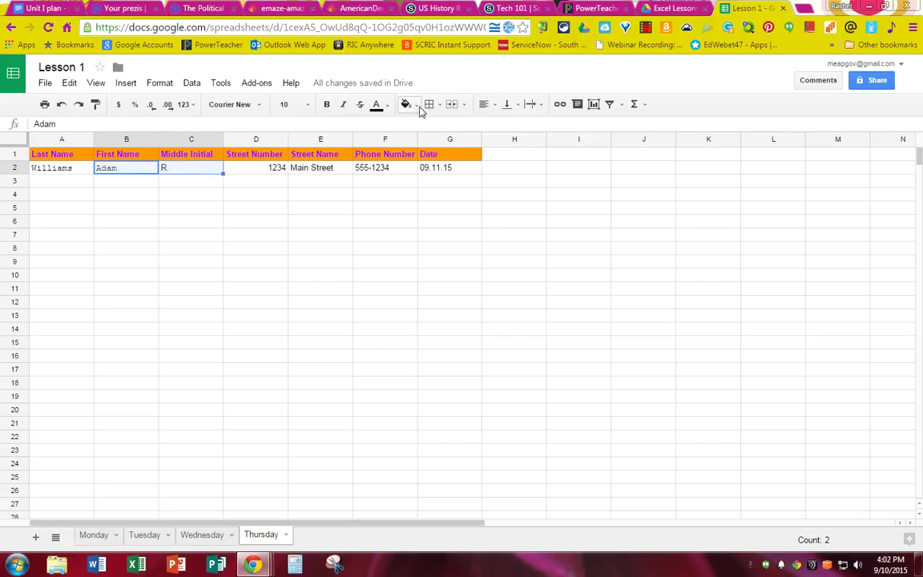
{"action": "left_click", "coordinate": [495, 105]}
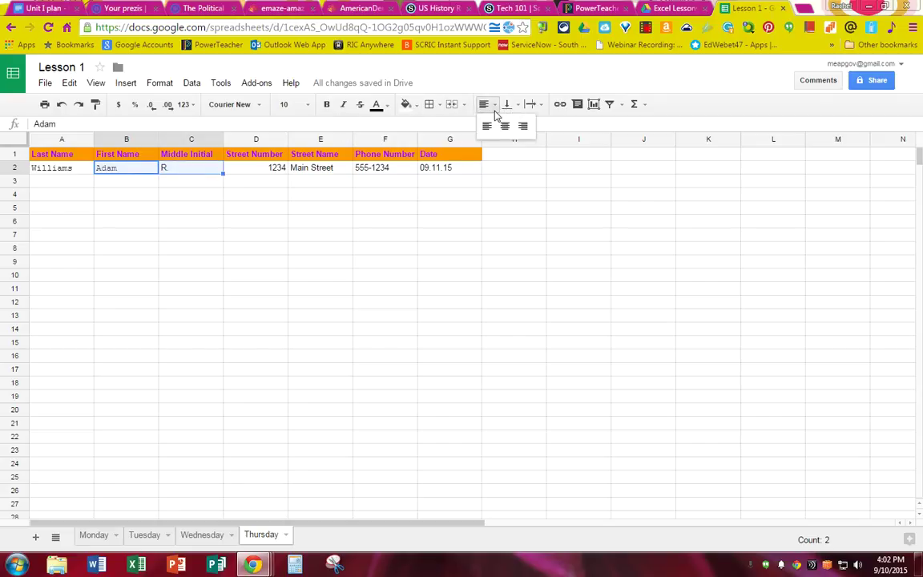
{"action": "left_click", "coordinate": [525, 128]}
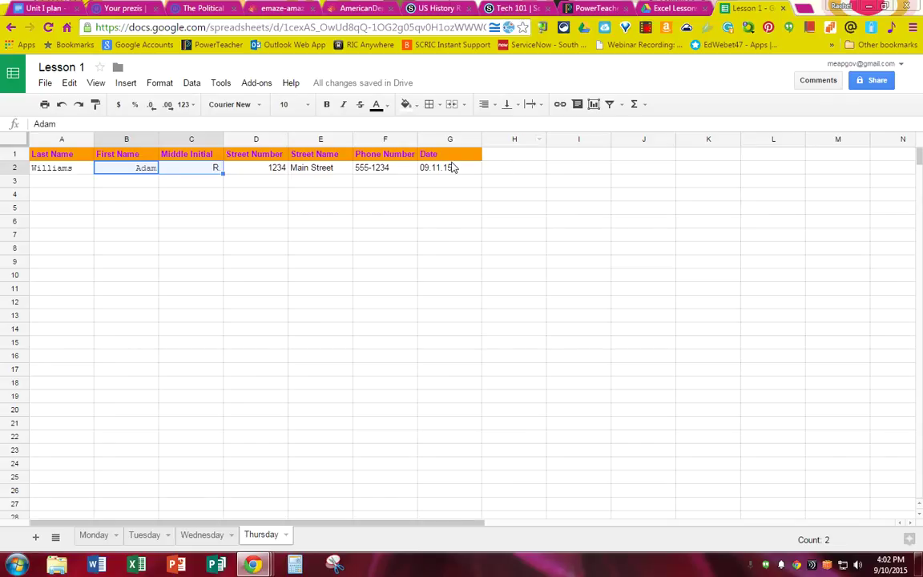
- Centre the street name and phone number cells E2:F2
{"action": "left_click_drag", "start_coordinate": [325, 170], "coordinate": [379, 169]}
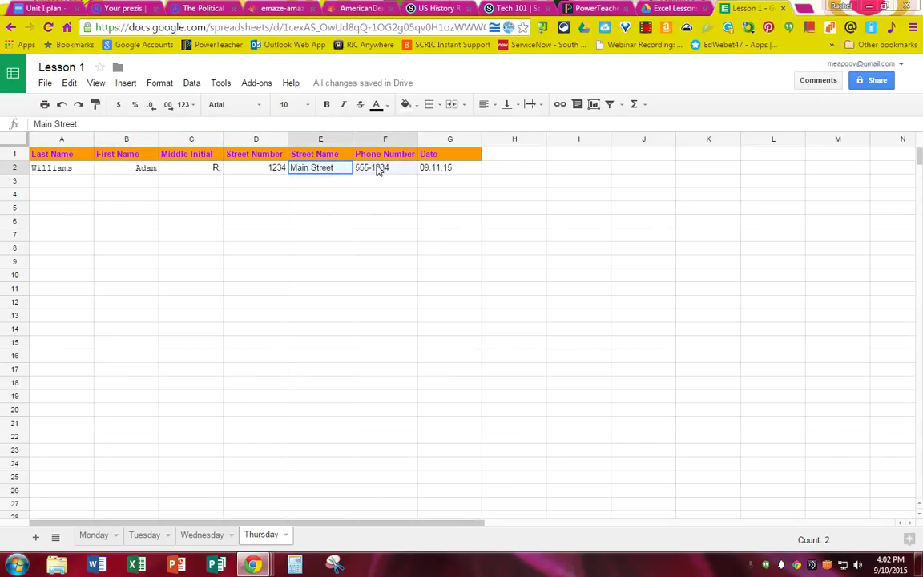
{"action": "left_click", "coordinate": [489, 104]}
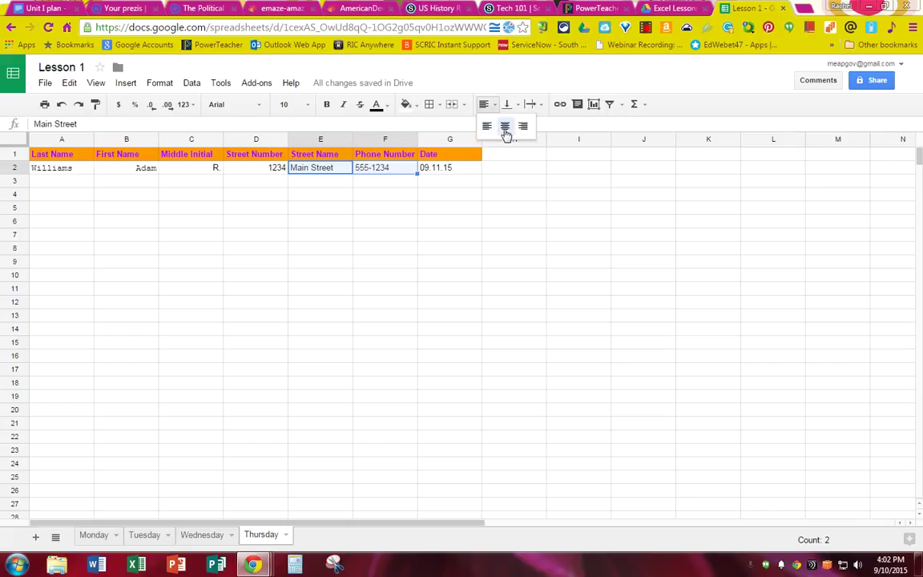
{"action": "left_click", "coordinate": [504, 126]}
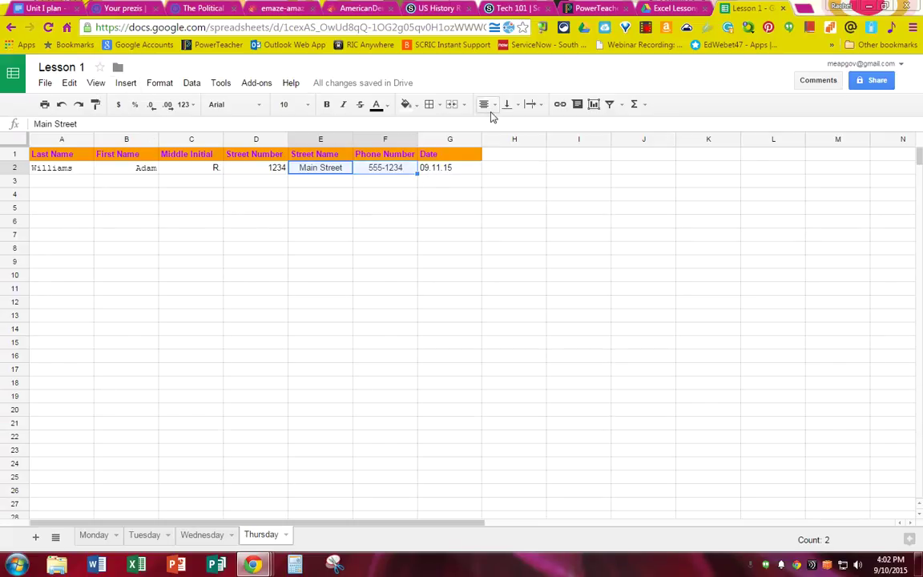
{"action": "left_click", "coordinate": [644, 29]}
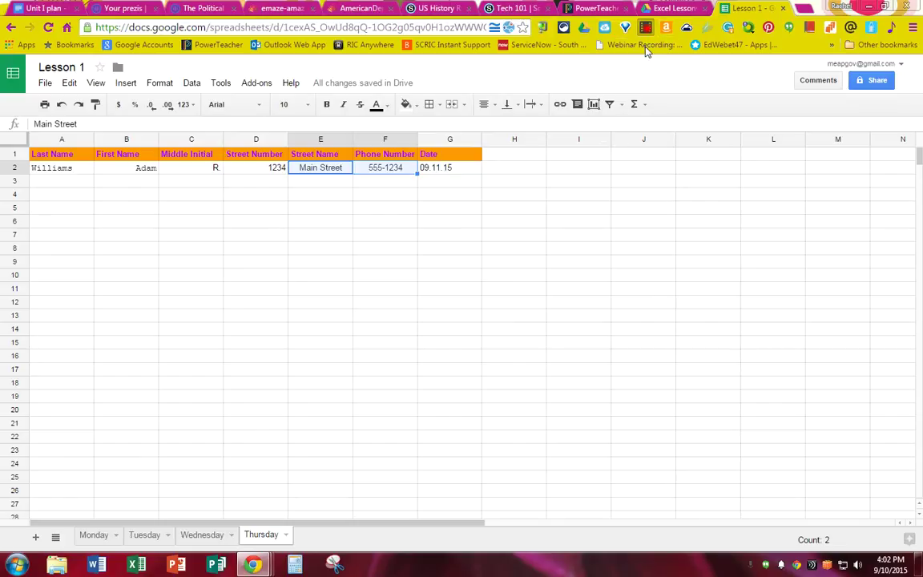